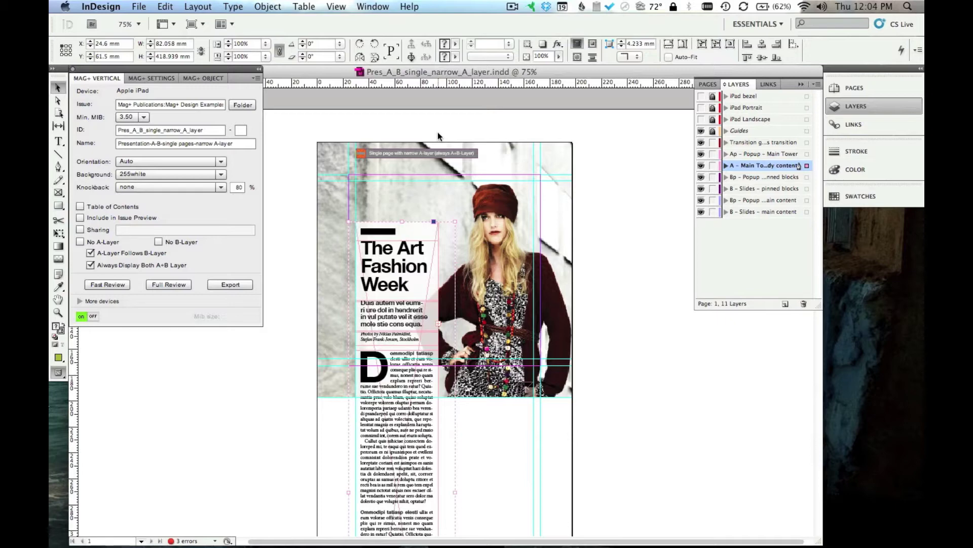
Expand the list of additional export devices and look at the export rule options for Apple iPad Retina.
left_click(444, 269)
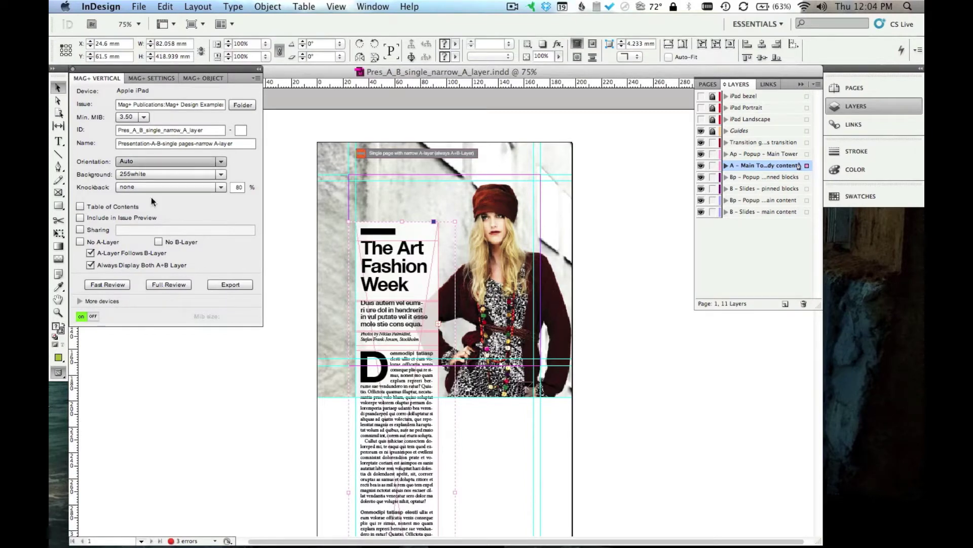
left_click(80, 301)
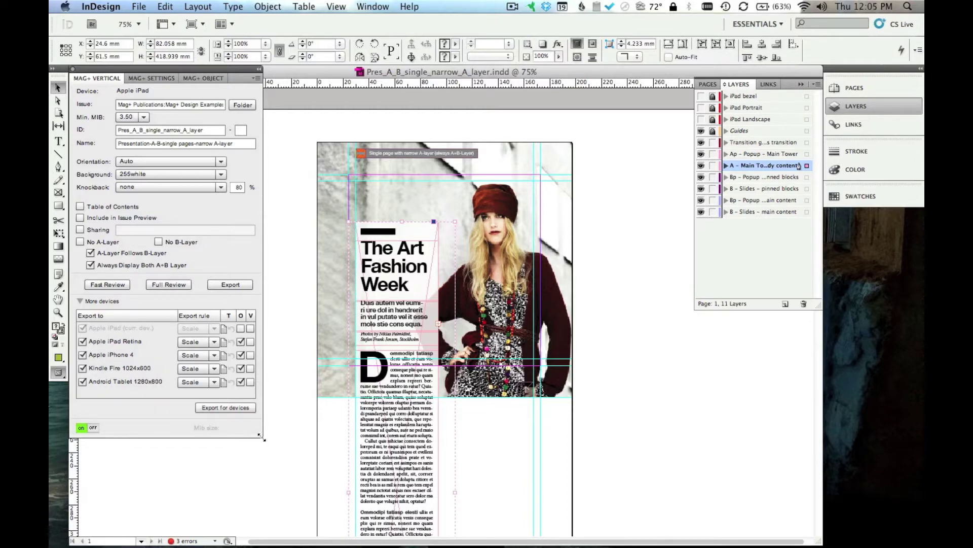
mouse_move(263, 439)
left_mouse_down()
mouse_move(251, 385)
mouse_move(257, 438)
left_mouse_up()
left_click(213, 342)
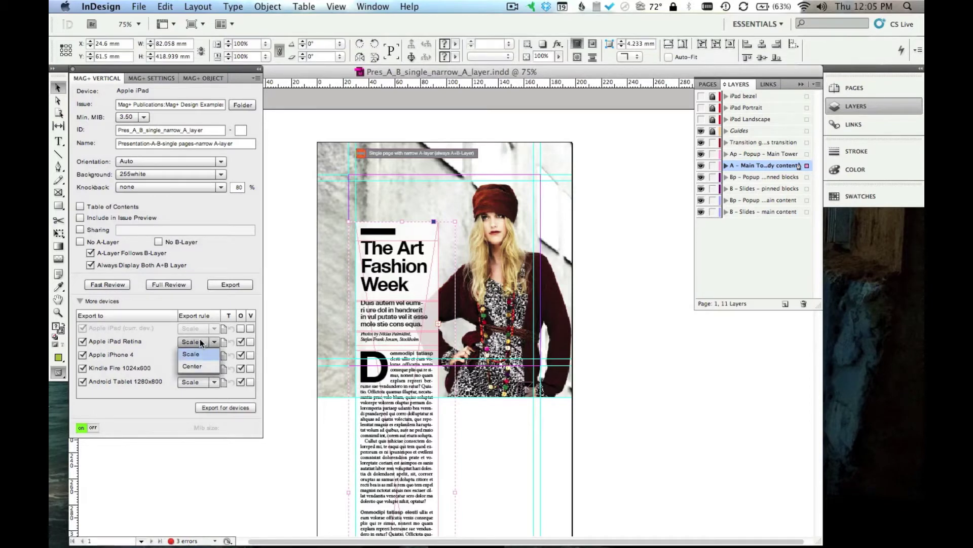
left_click(200, 338)
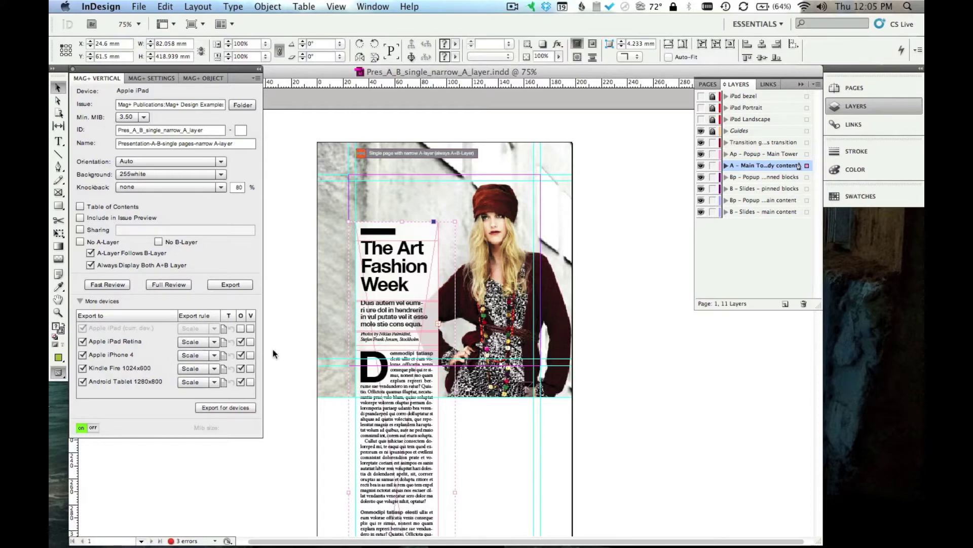
Check the page layout against the iPad bezel overlay layer, and hide the overlay again.
left_click(444, 269)
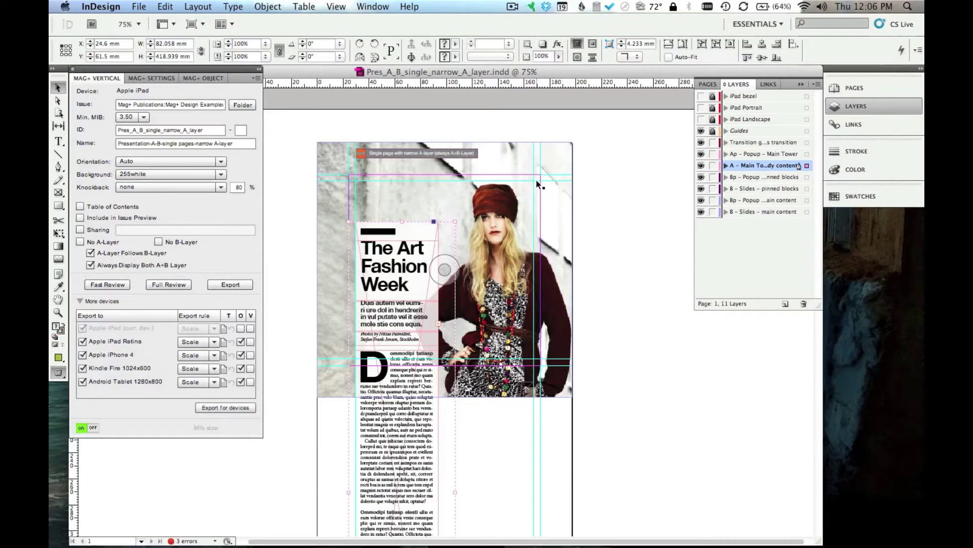
left_click(701, 96)
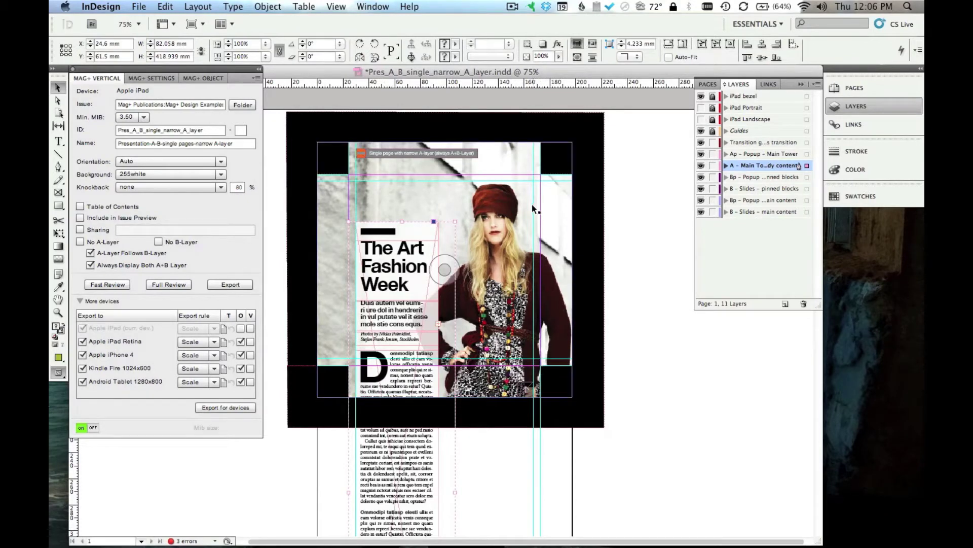
left_click(701, 108)
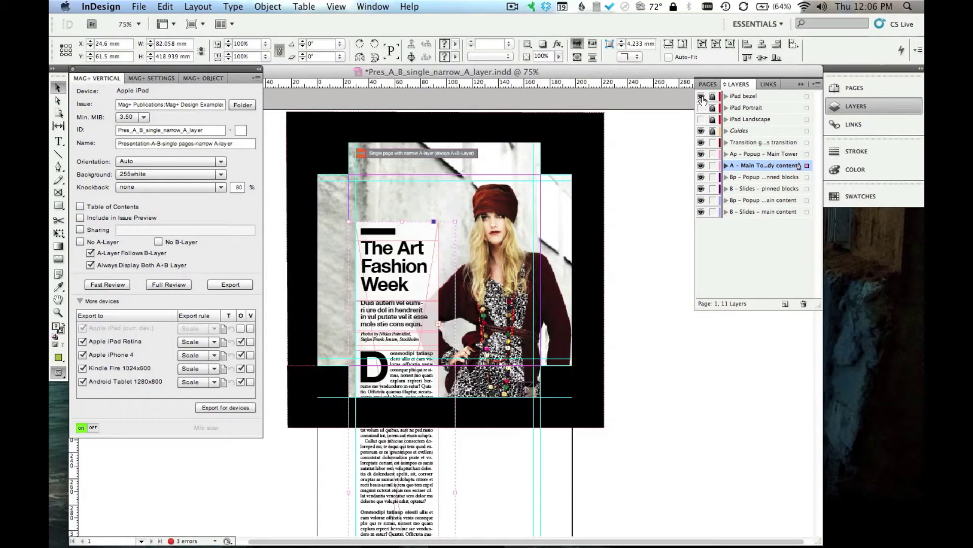
left_click(702, 96)
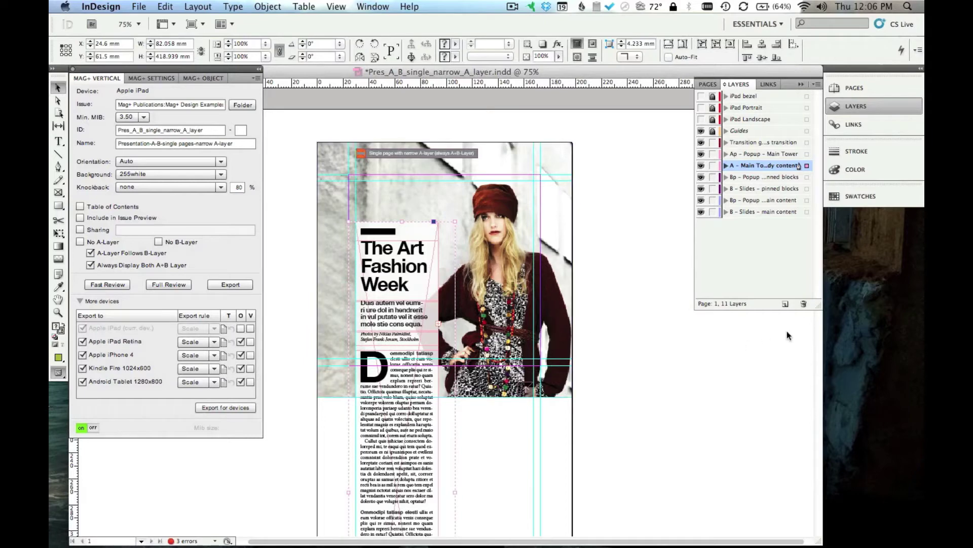
Switch to Finder and look through the Mag+ Templates folder in Applications, including Android Tablet 1280x800, and return to InDesign.
left_click(837, 332)
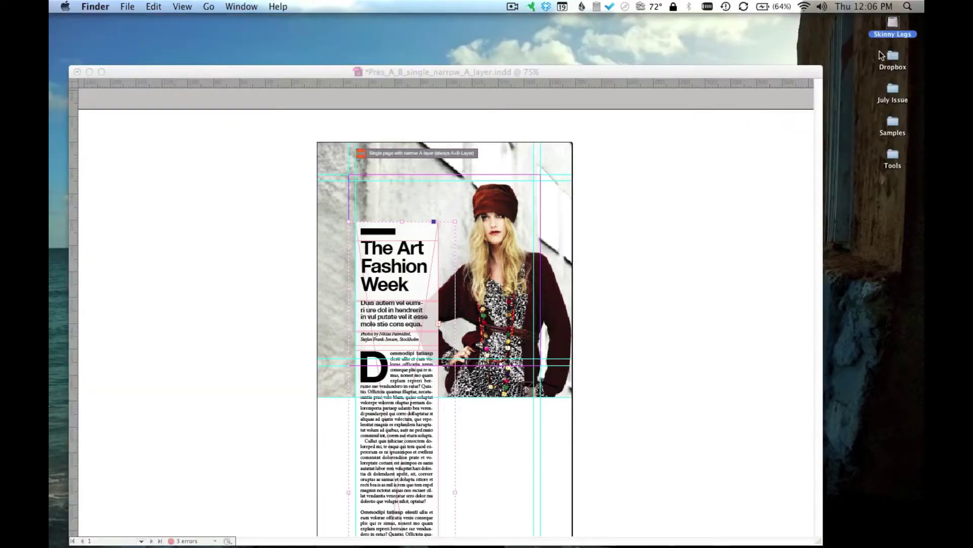
double_click(894, 23)
double_click(379, 229)
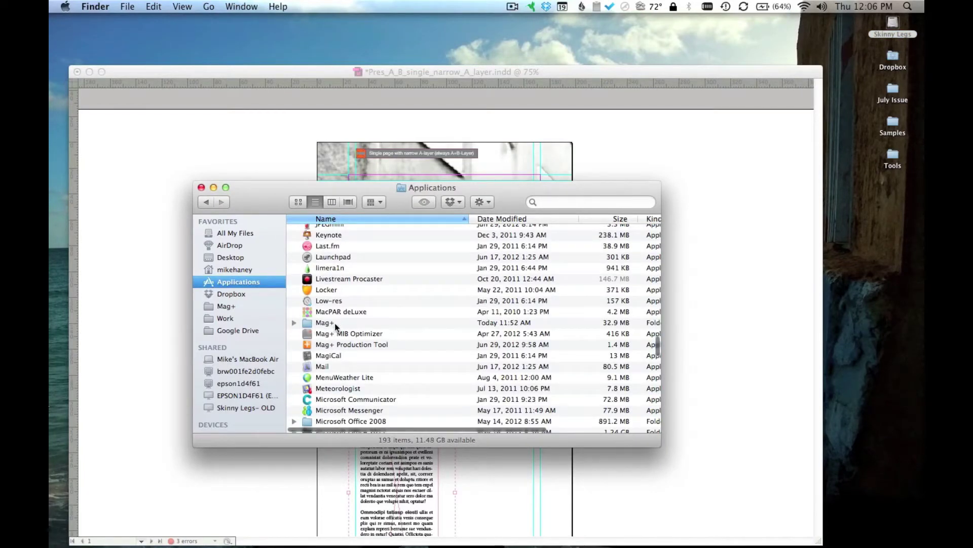
double_click(334, 323)
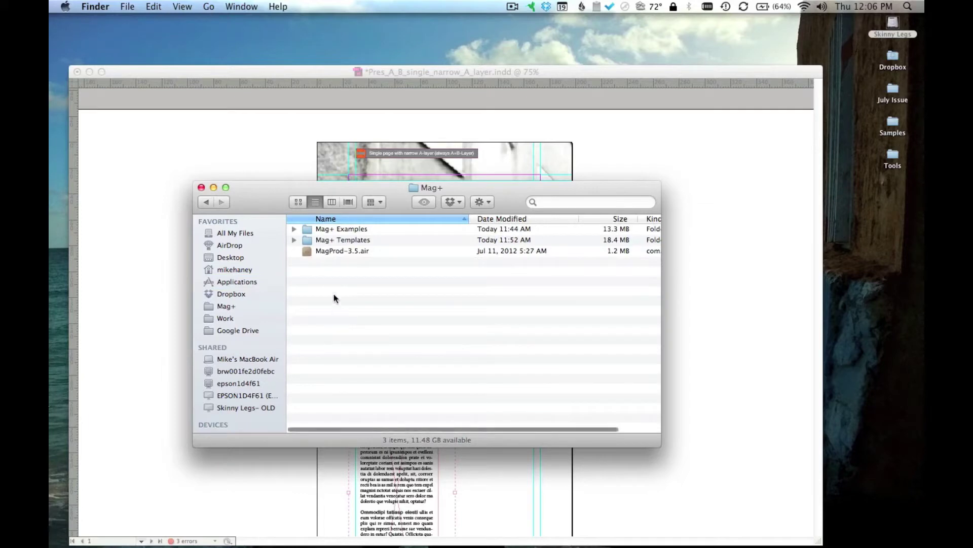
left_click(294, 240)
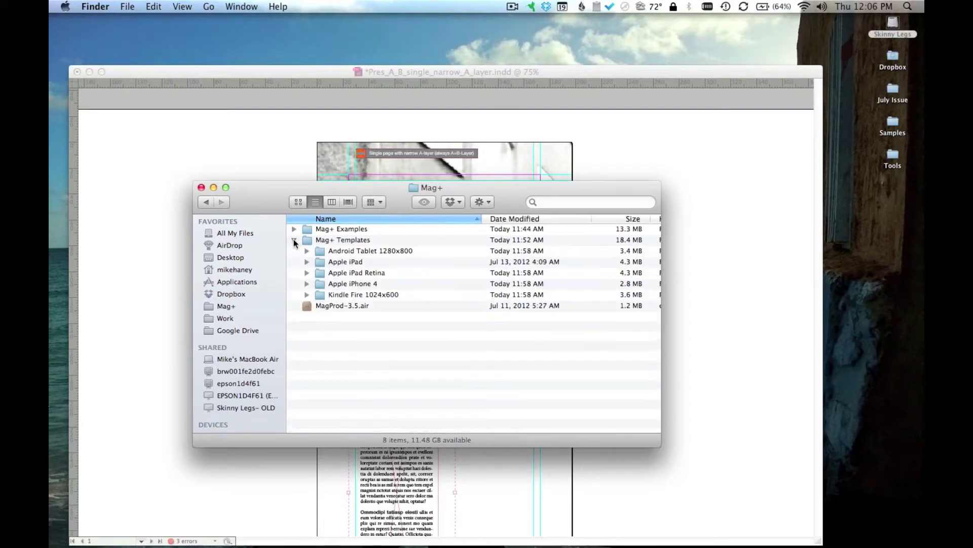
left_click(307, 250)
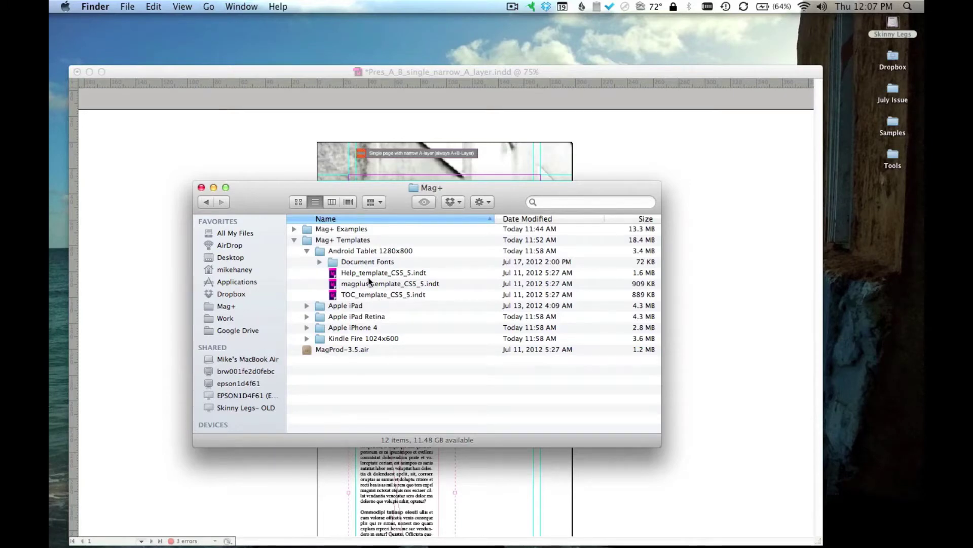
left_click(294, 240)
left_click(287, 174)
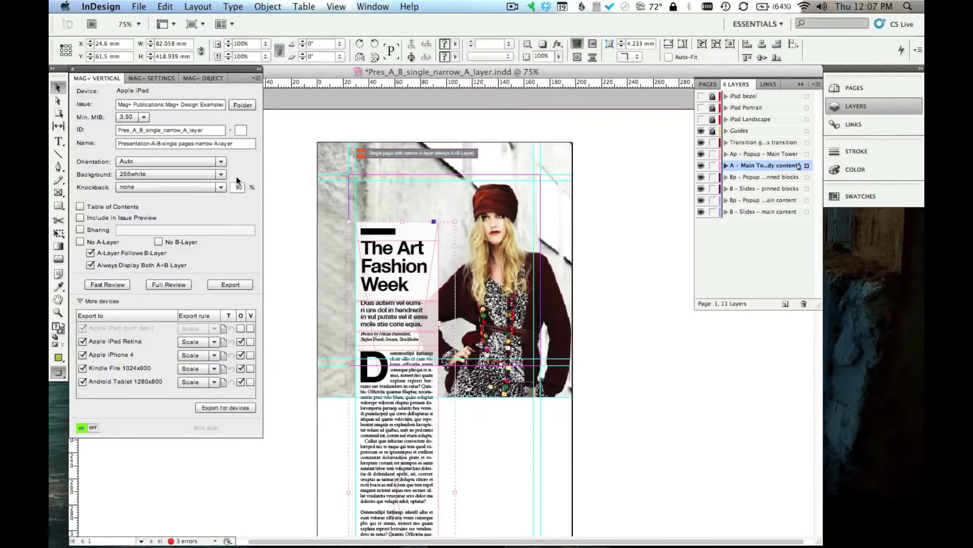
Expand the device templates list in the Mag+ settings, review the listed devices, and return to the vertical settings.
left_click(158, 77)
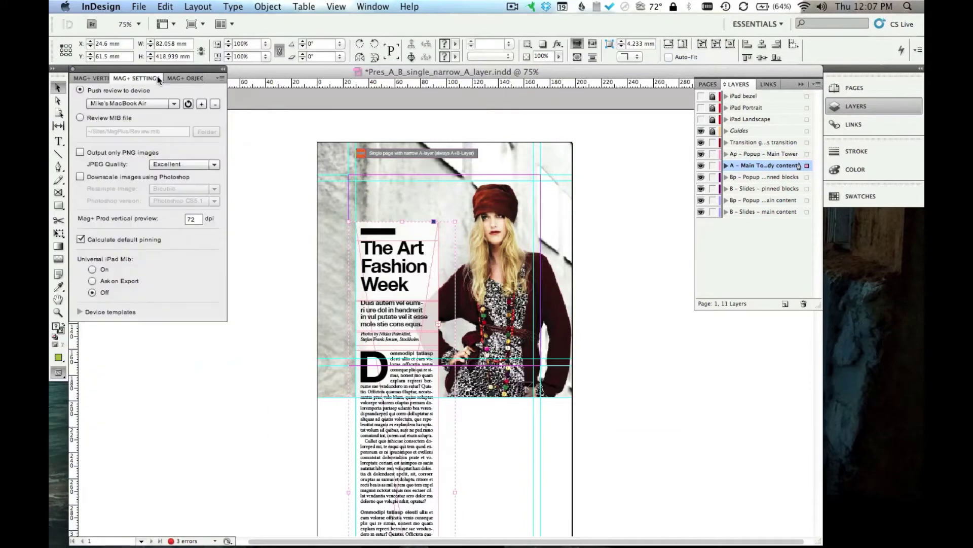
left_click(80, 312)
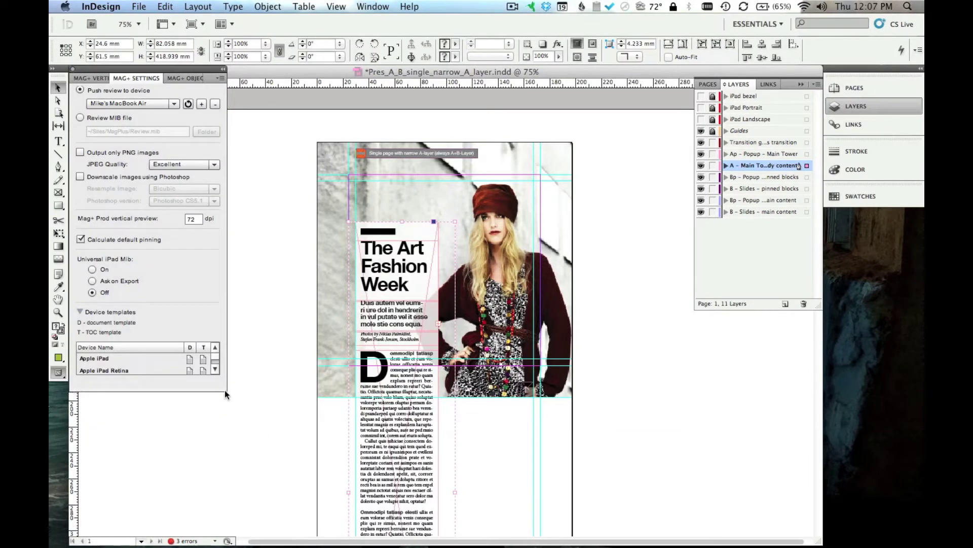
left_click_drag(224, 391, 223, 436)
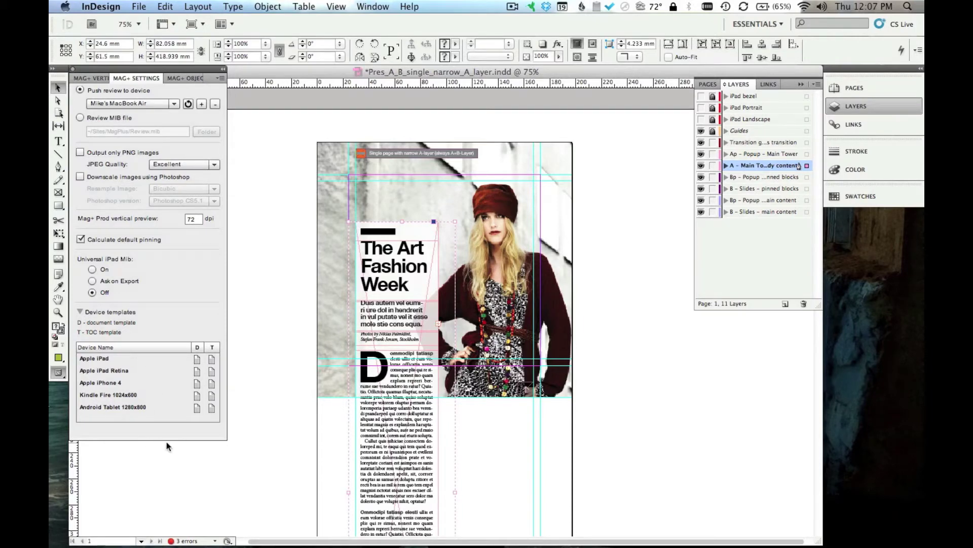
left_click(96, 79)
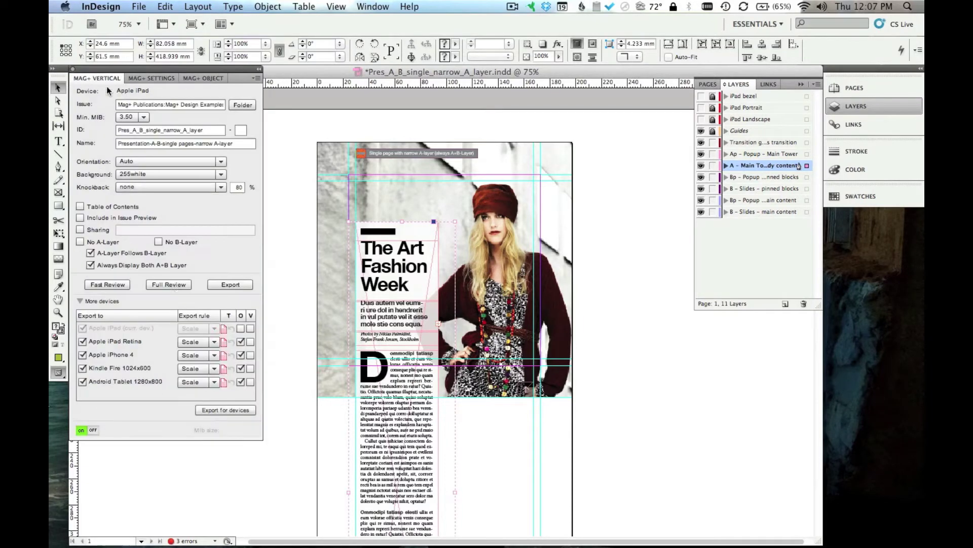
left_click(445, 269)
left_click(163, 80)
left_click(99, 81)
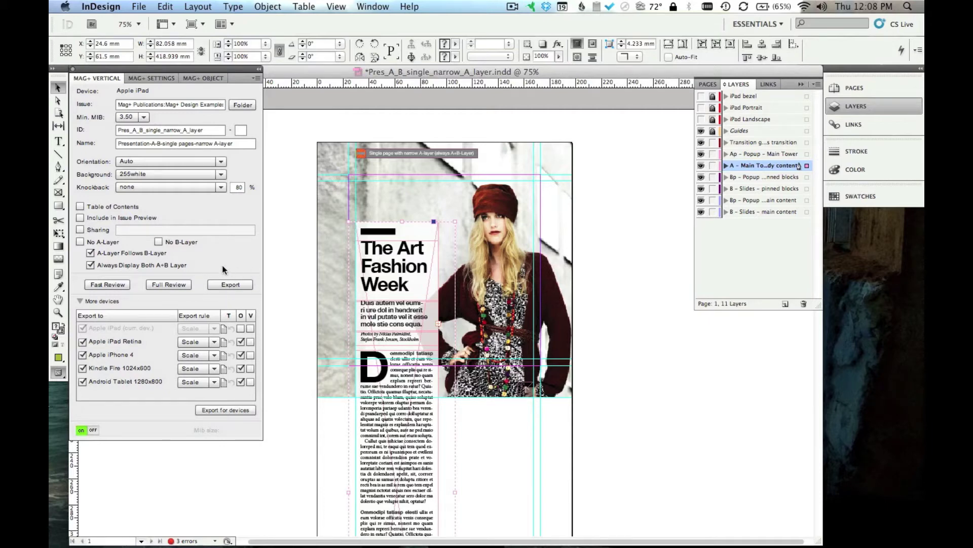
Enable vertical export for Apple iPad and Apple iPad Retina.
left_click(243, 284)
left_click(250, 356)
Switch to Finder, examine the July Issue folder structure including the Issue Folders contents, and return to InDesign.
left_click(863, 352)
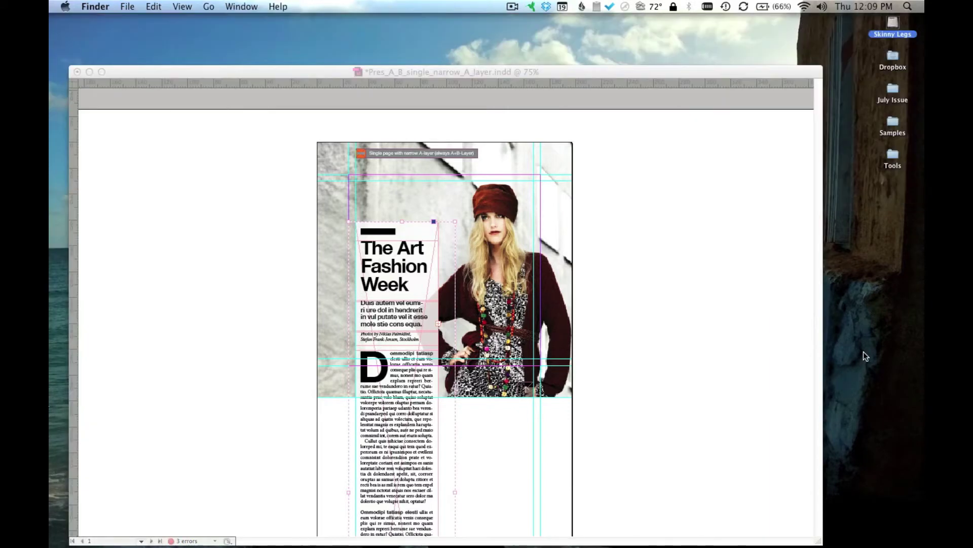
key("super+grave")
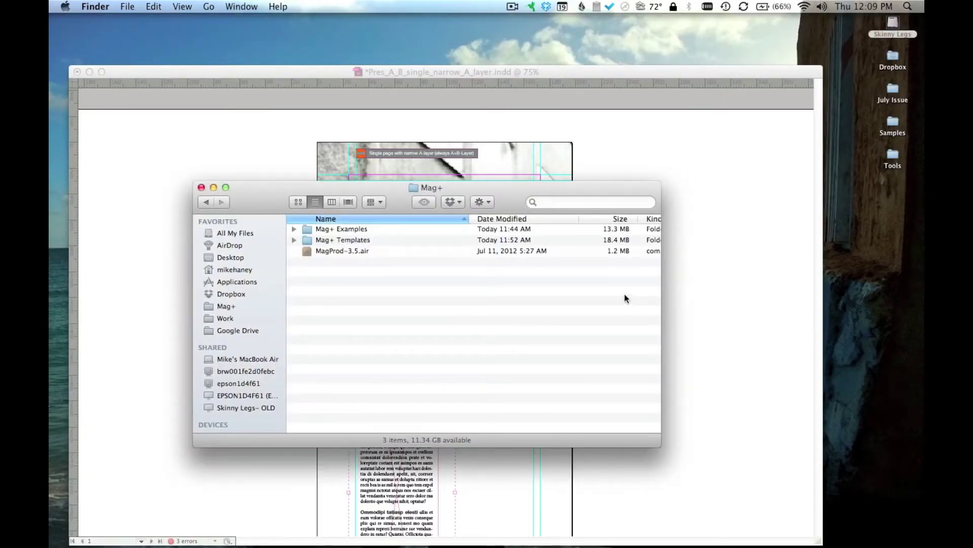
key("super+grave")
left_click(603, 300)
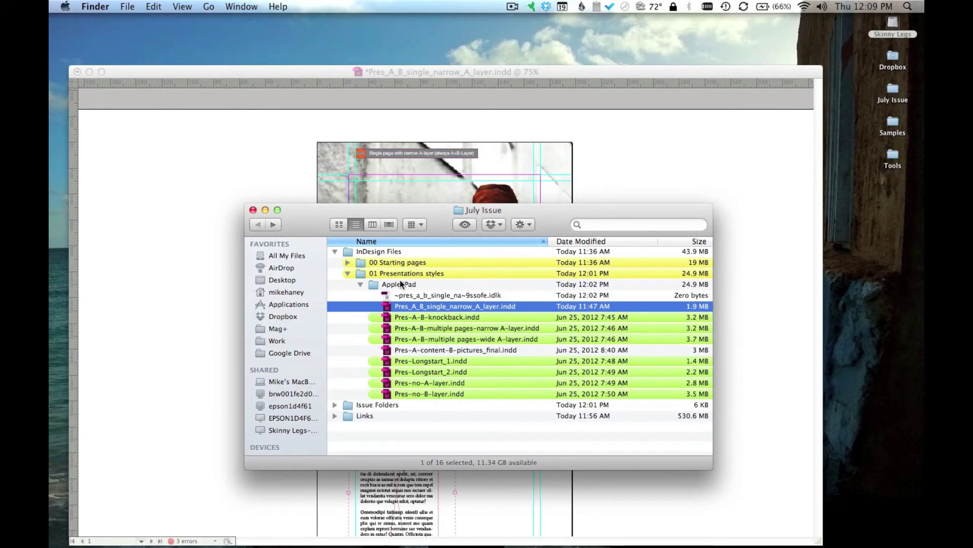
left_click(348, 274)
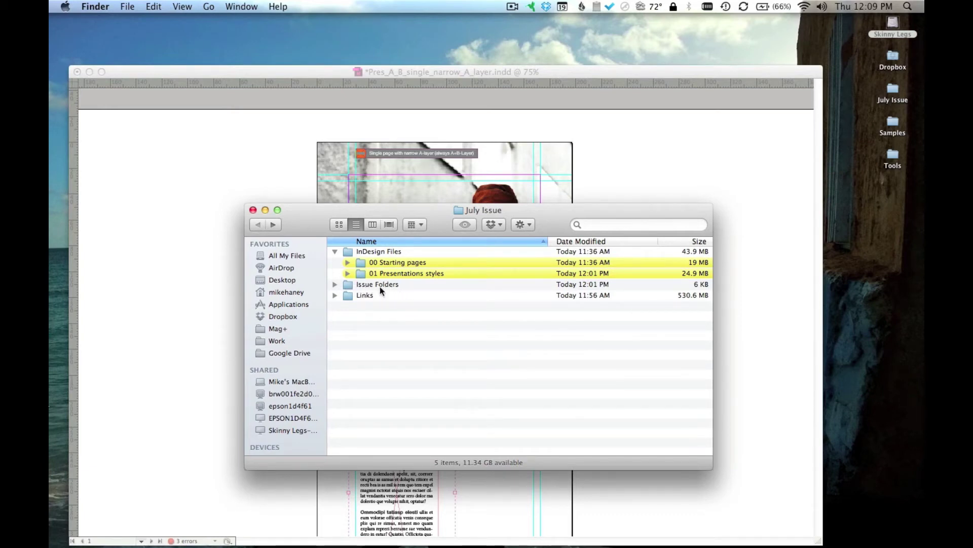
left_click(335, 285)
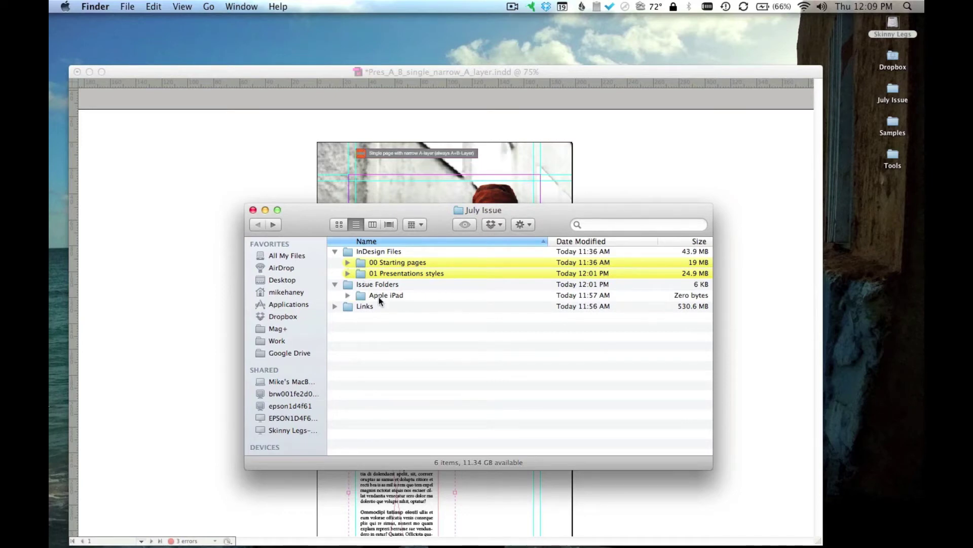
left_click(232, 362)
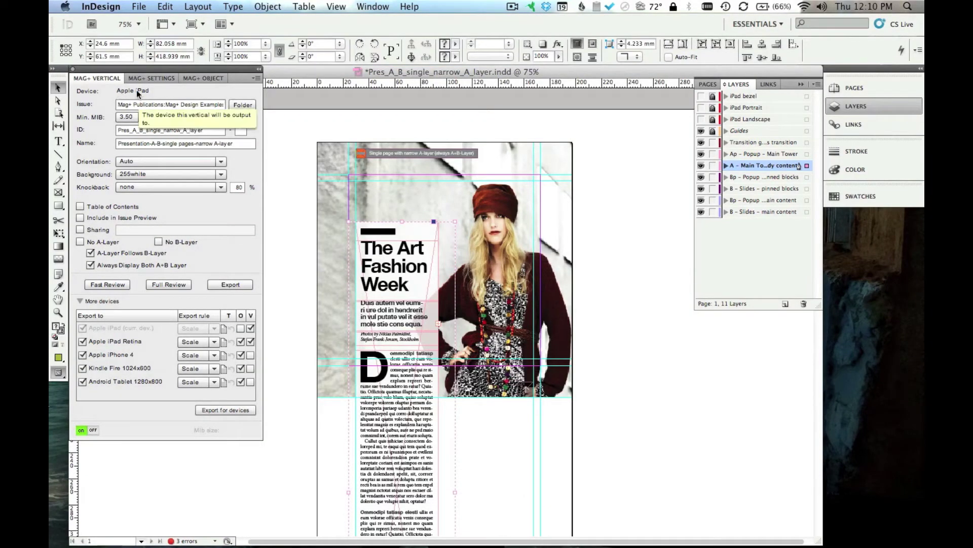
Check in Finder which InDesign files are in the Apple iPad subfolder of 00 Starting pages, and return to InDesign.
left_click(839, 360)
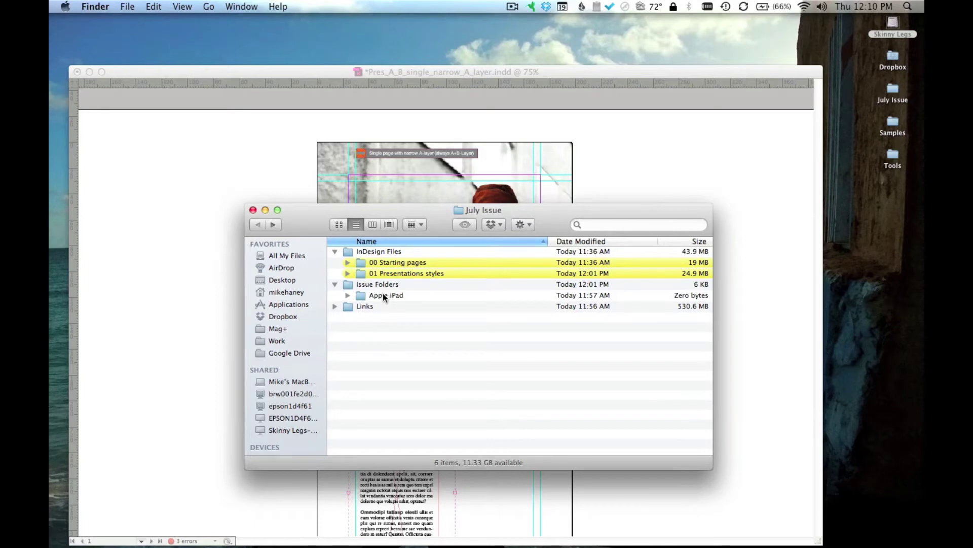
left_click(347, 263)
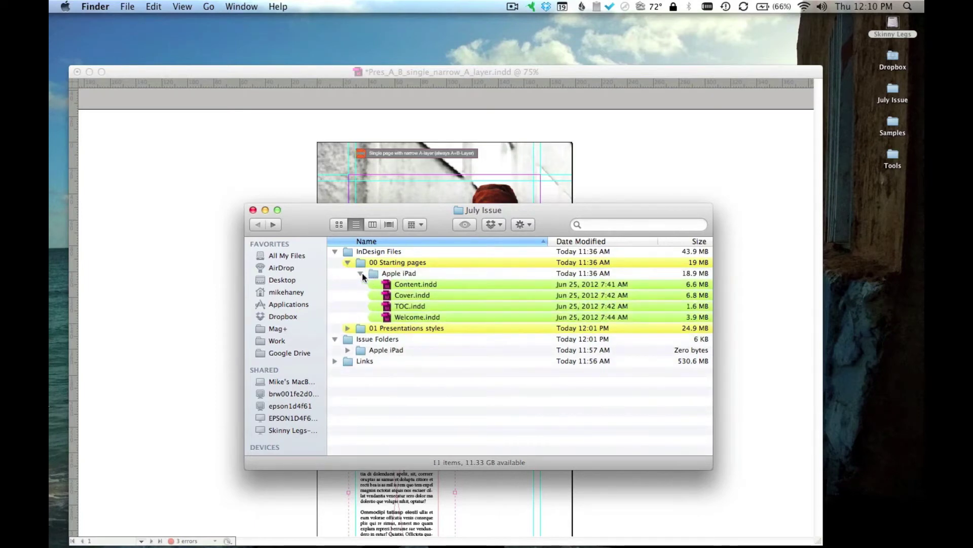
left_click(361, 273)
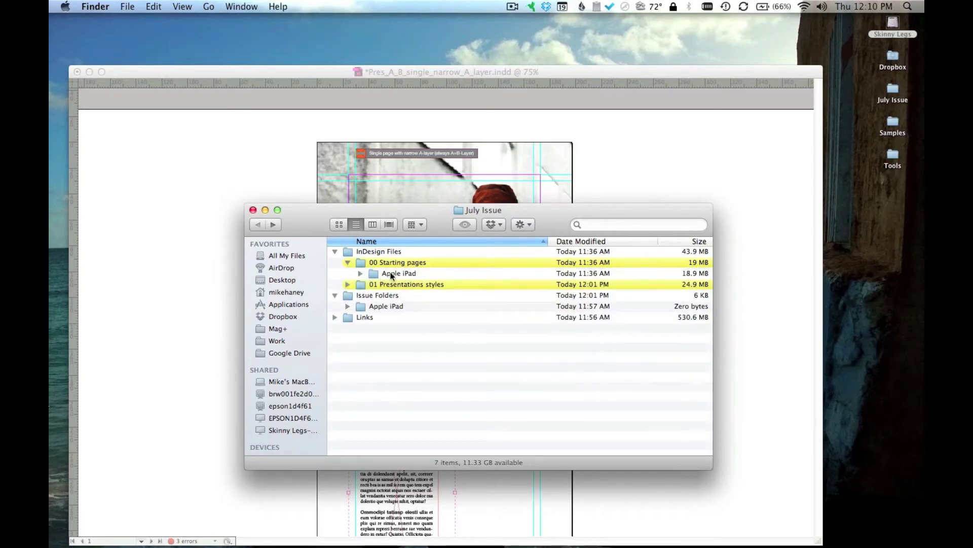
left_click(360, 273)
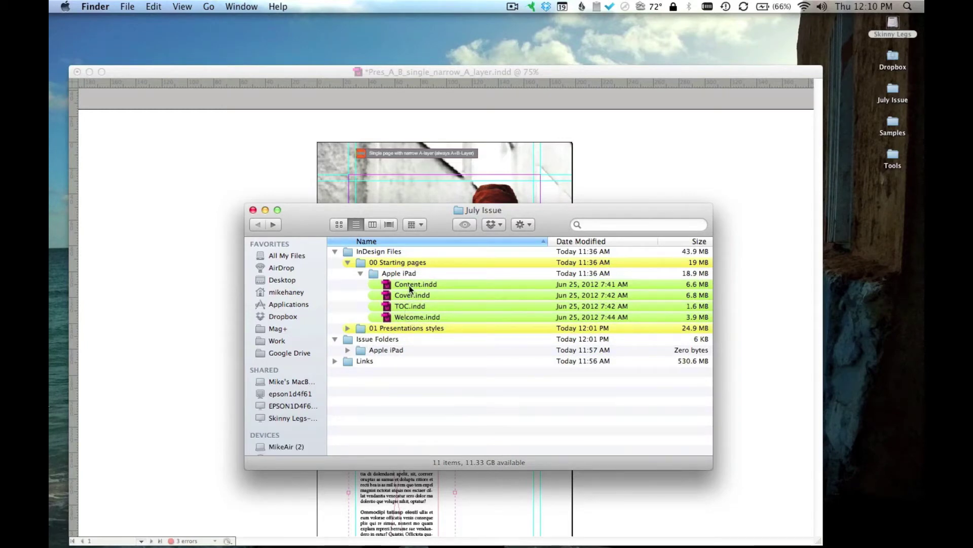
left_click(360, 273)
left_click(224, 329)
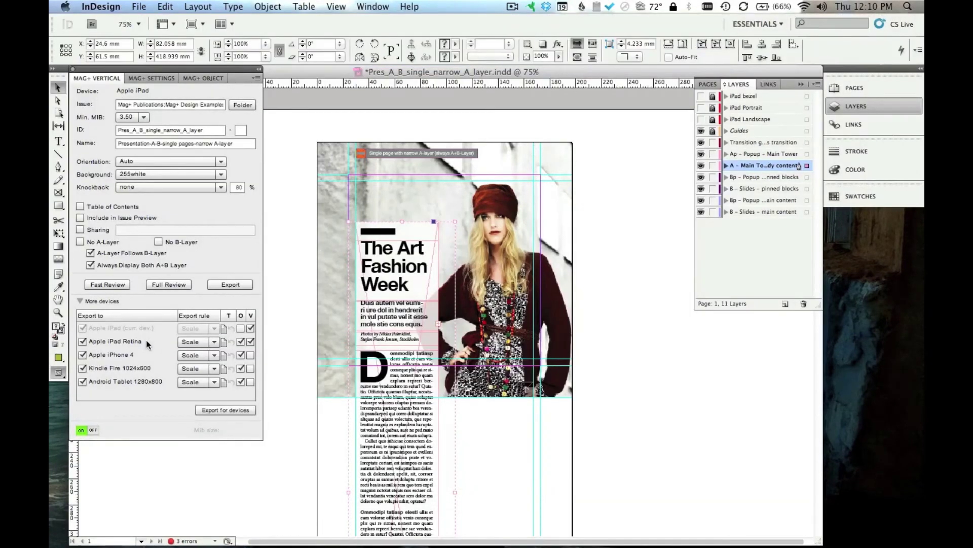
Try to export for the selected devices, check the Apple iPad Retina entry in the export report, and close it.
left_click(222, 409)
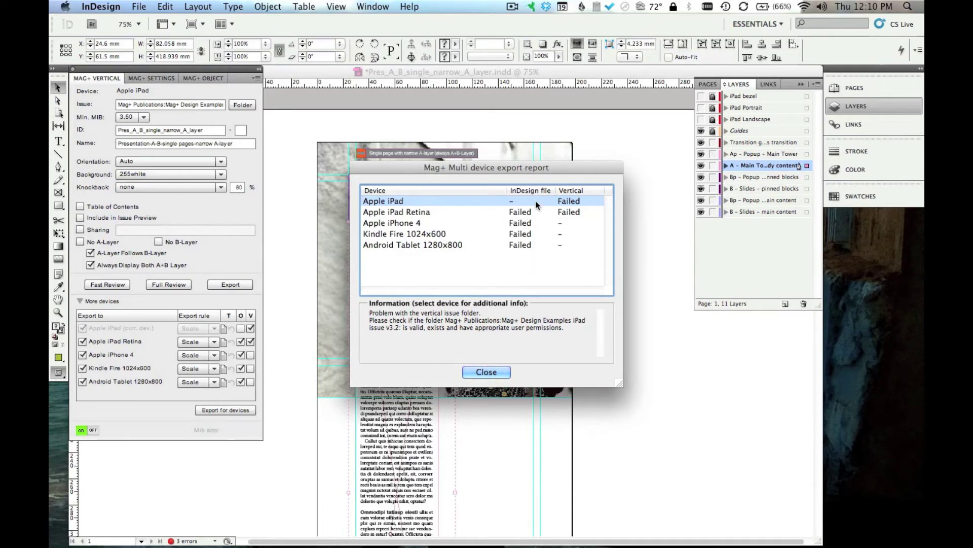
left_click(521, 212)
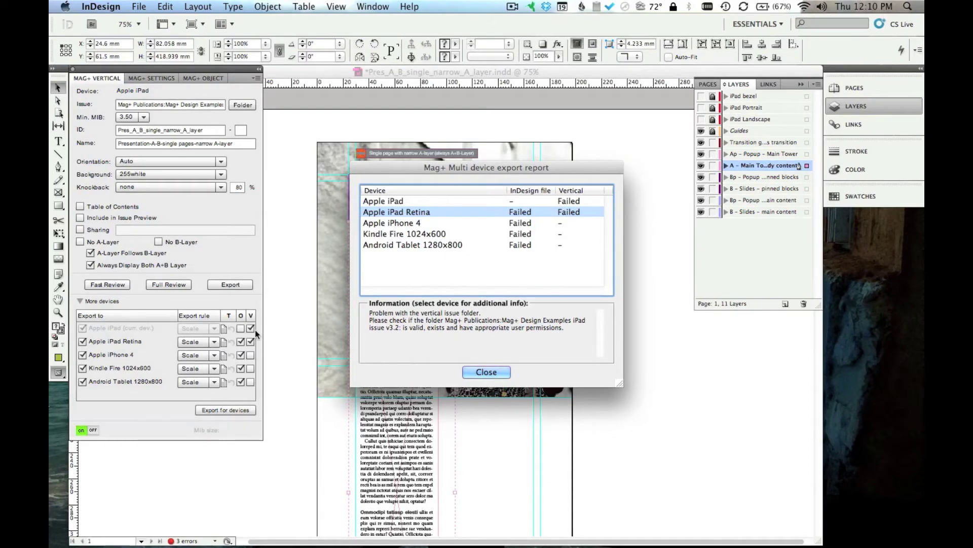
left_click(500, 372)
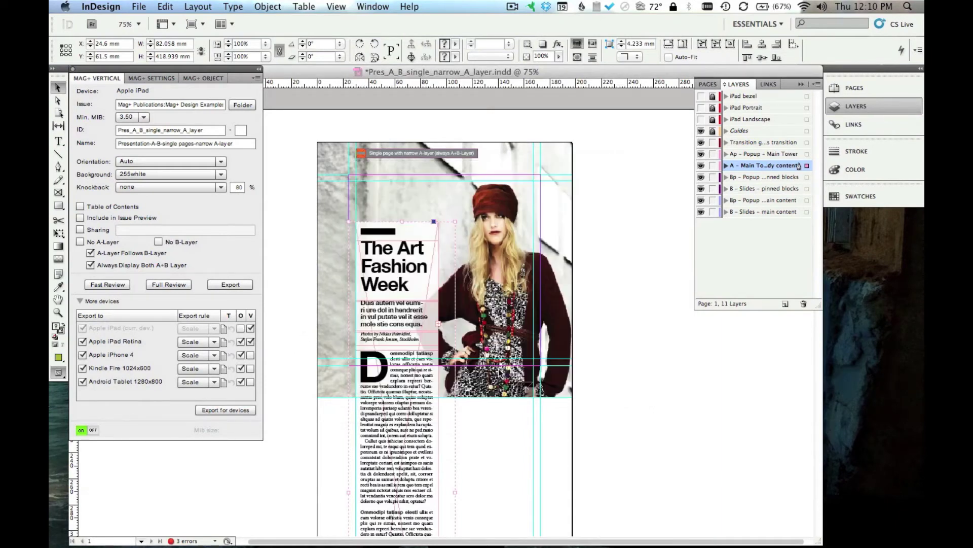
Set the issue folder to the Apple iPad folder inside July Issue > Issue Folders.
left_click(240, 105)
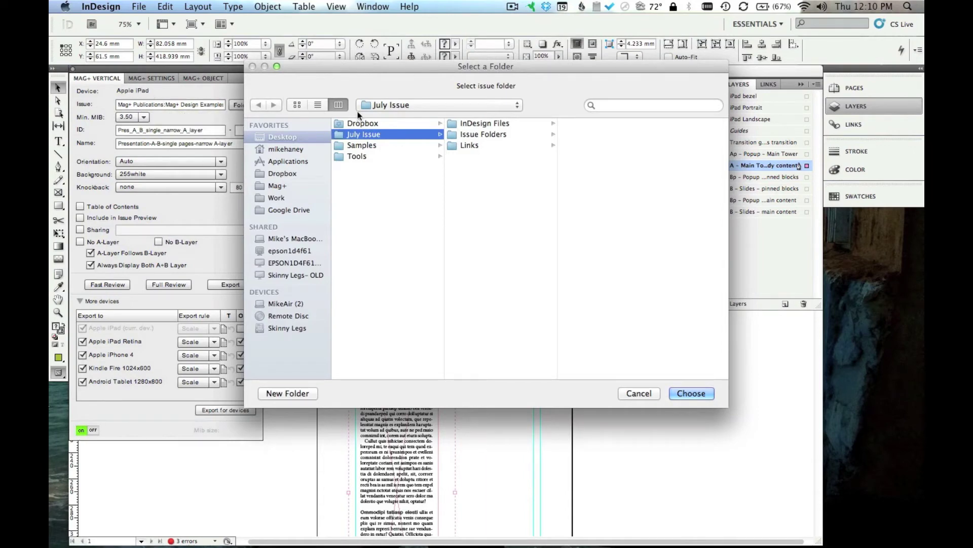
left_click(482, 134)
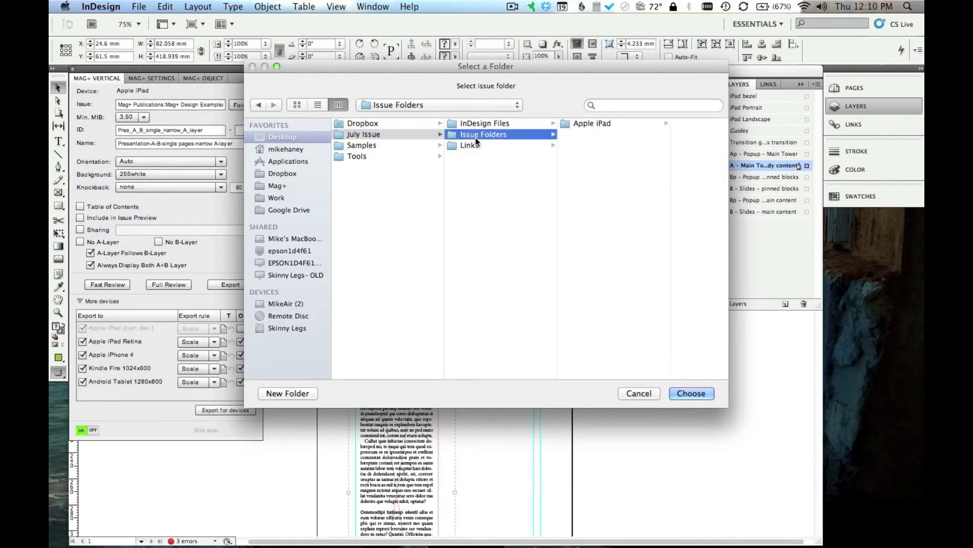
left_click(581, 125)
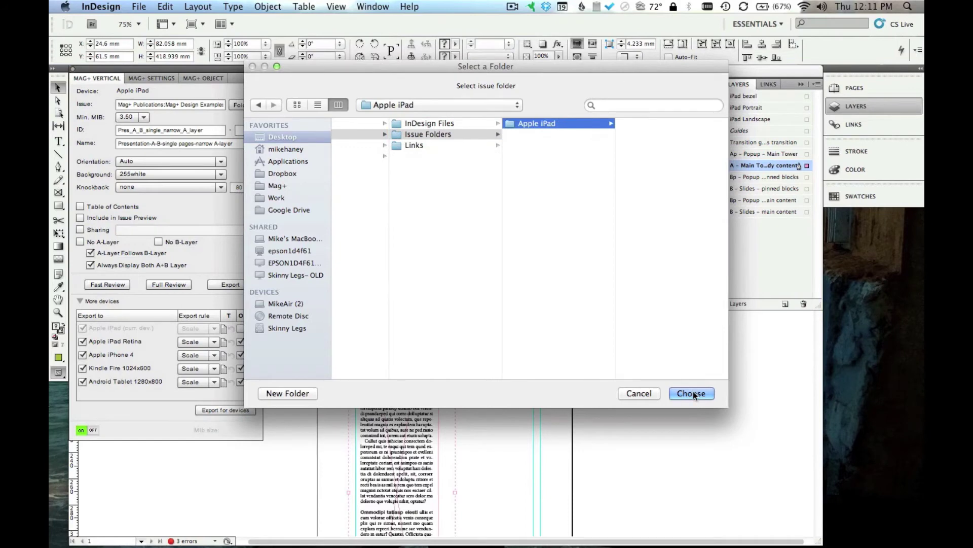
left_click(692, 394)
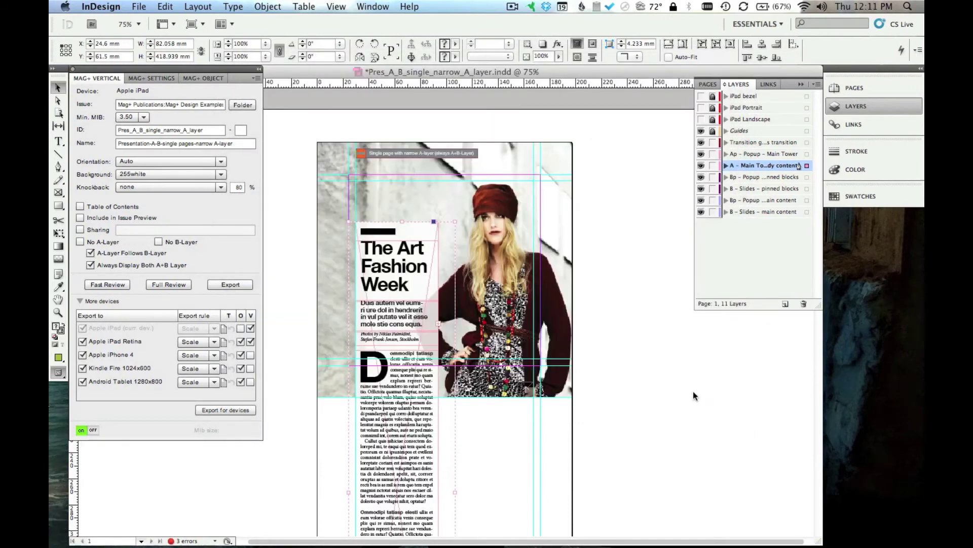
Export the vertical for the selected devices, check the Apple iPhone 4 entry in the export report, and close it.
left_click(230, 410)
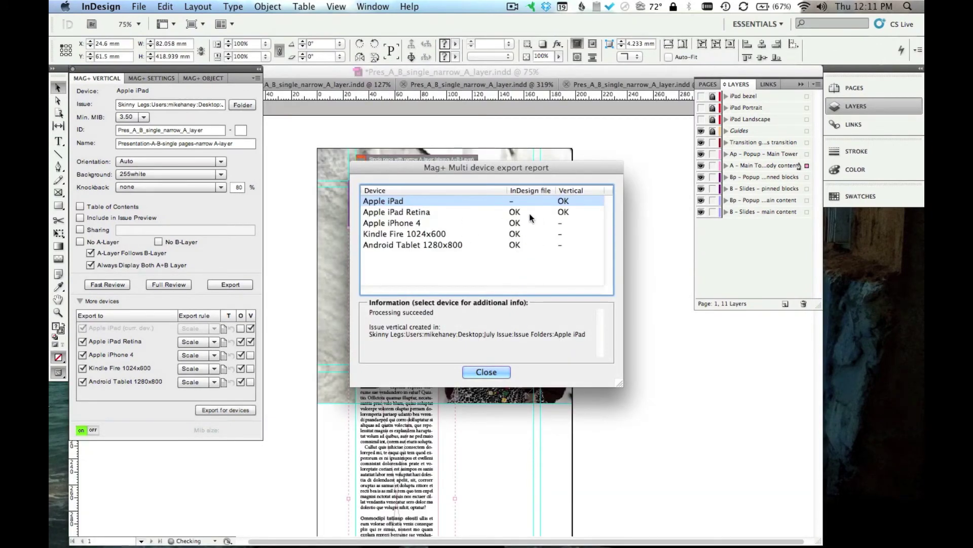
left_click(467, 224)
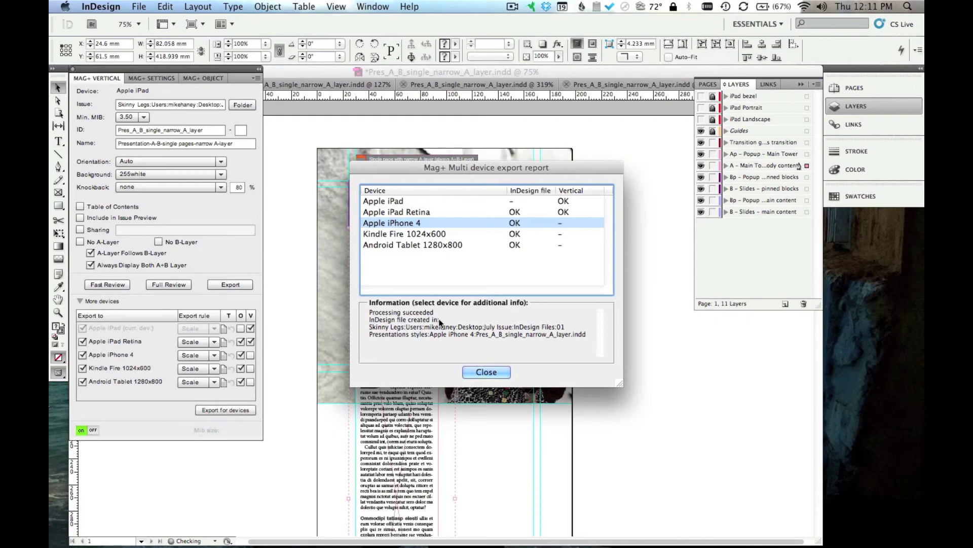
left_click(484, 372)
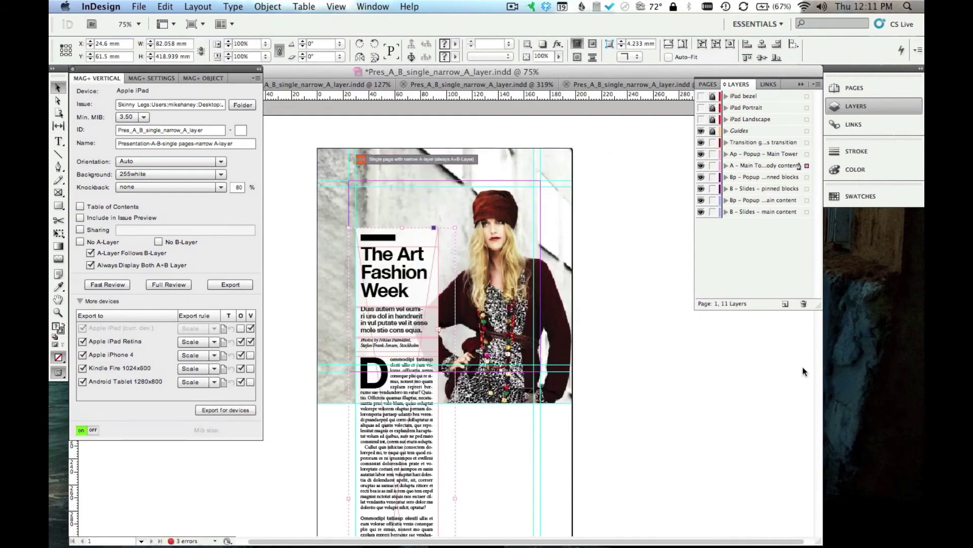
Switch to Finder and examine the device subfolders in 01 Presentations styles, including the Android Tablet 1280x800 and Apple iPad files.
left_click(840, 378)
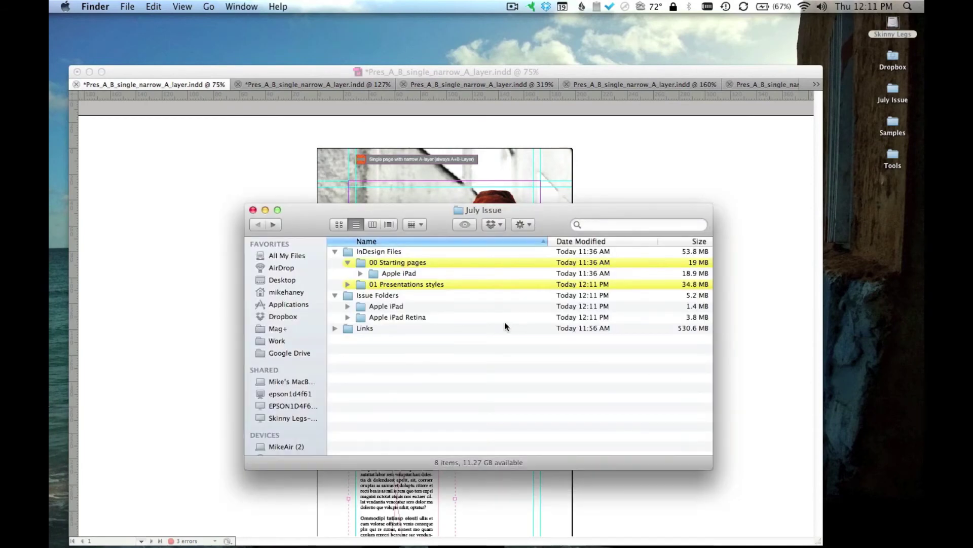
left_click(348, 285)
left_click(359, 306)
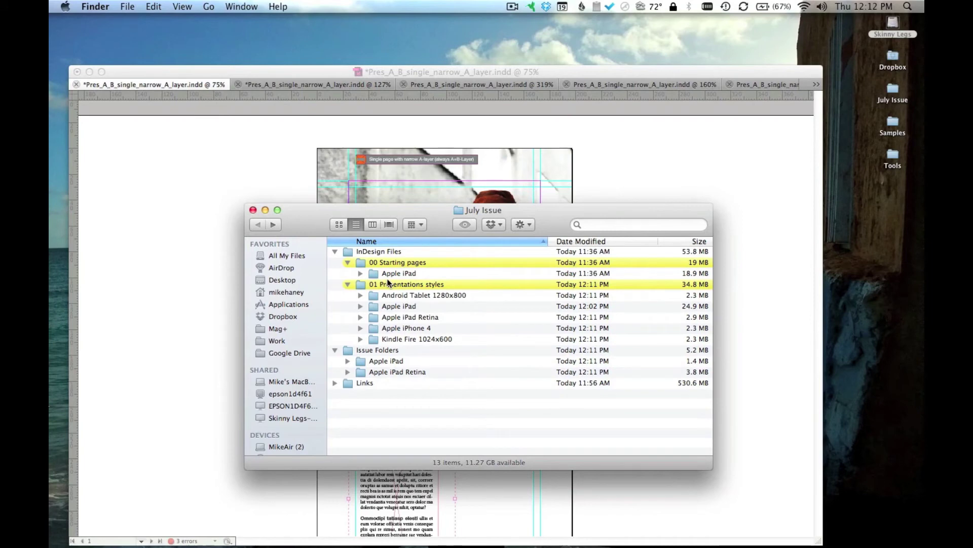
left_click(348, 262)
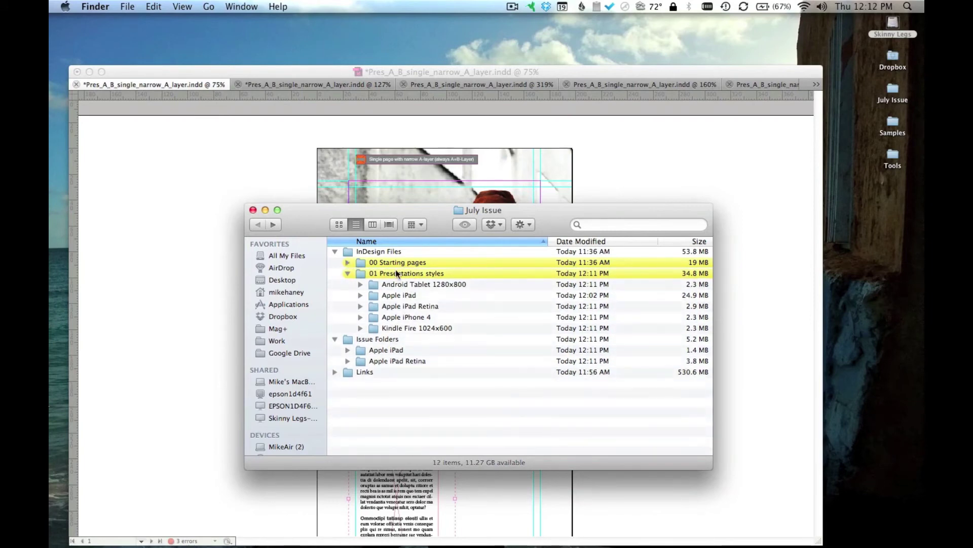
left_click(359, 295)
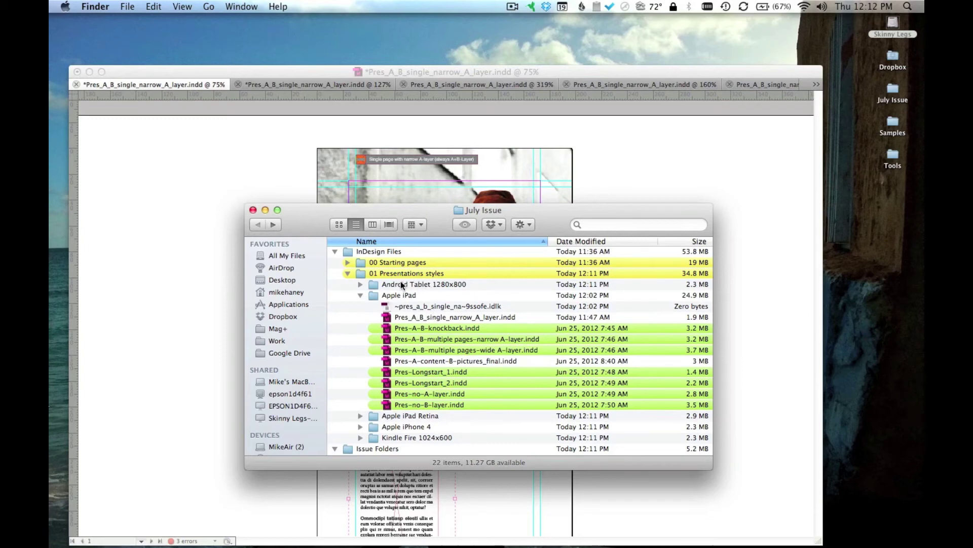
left_click(376, 285)
left_click(361, 284)
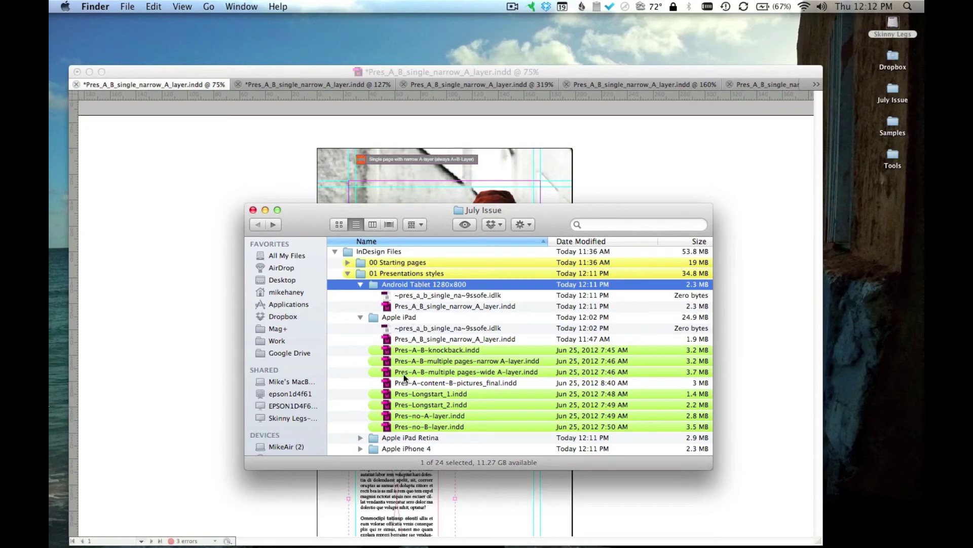
left_click(359, 285)
left_click(359, 296)
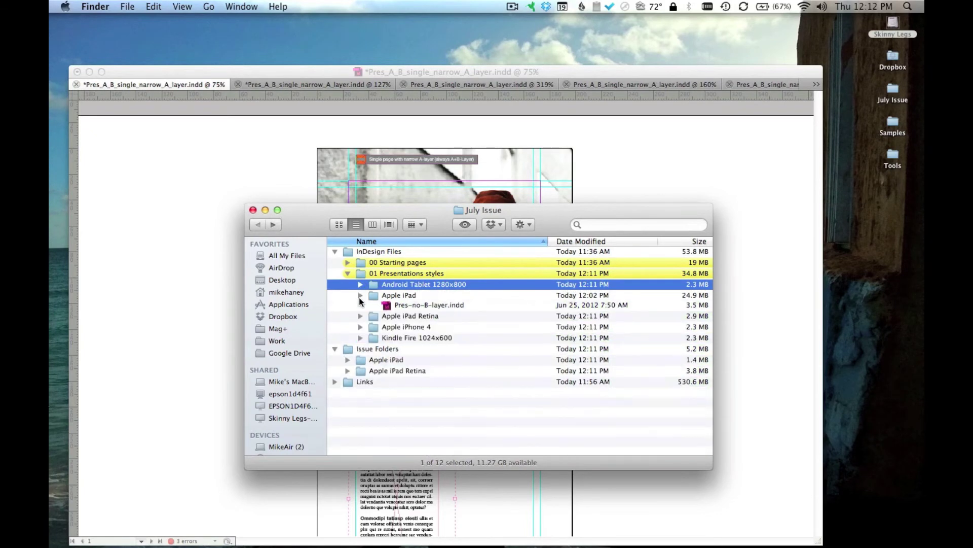
left_click(348, 275)
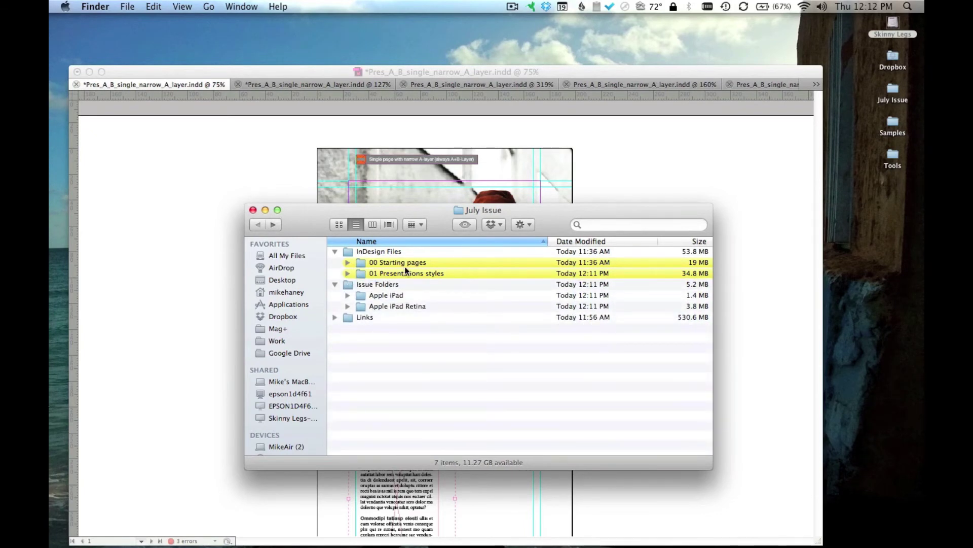
left_click(348, 274)
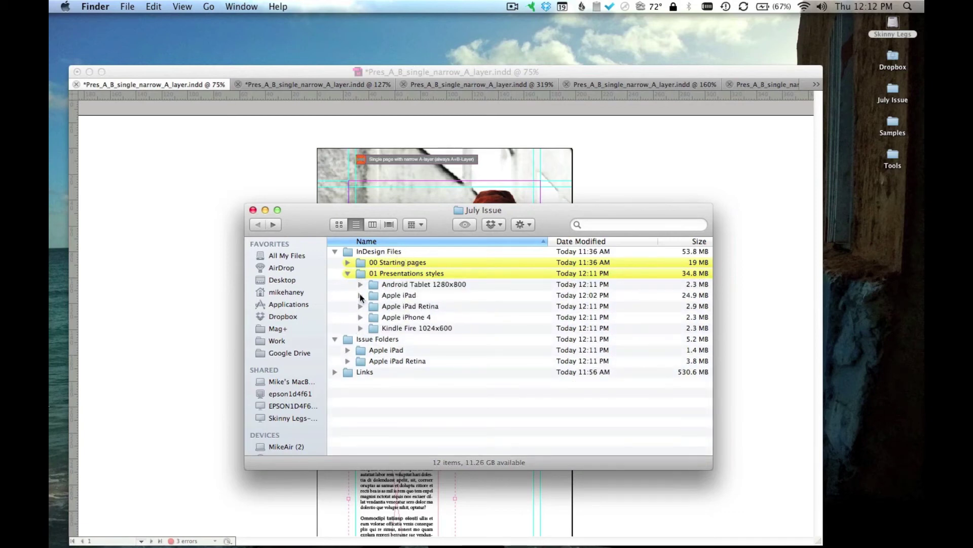
Examine the contents of the Apple iPad and Apple iPad Retina folders under Issue Folders.
left_click(385, 350)
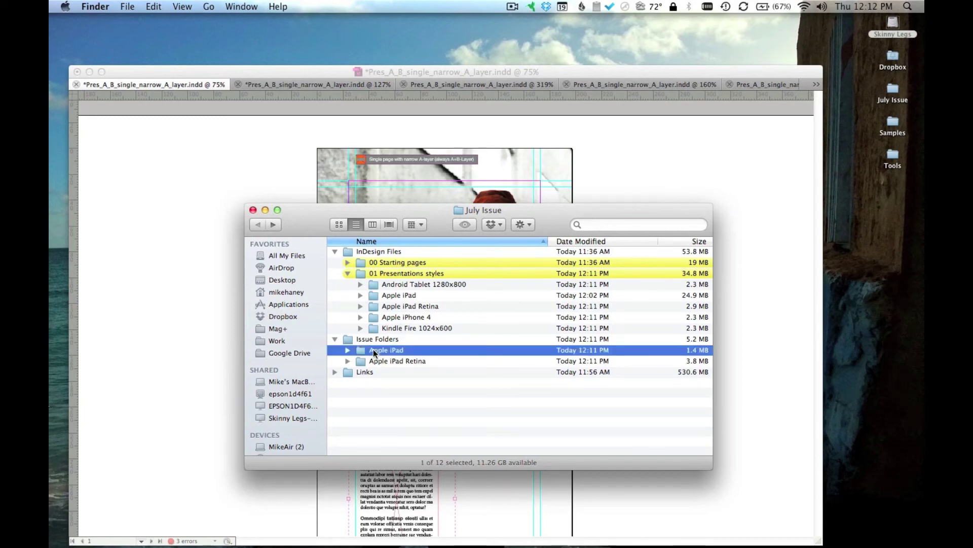
left_click(347, 352)
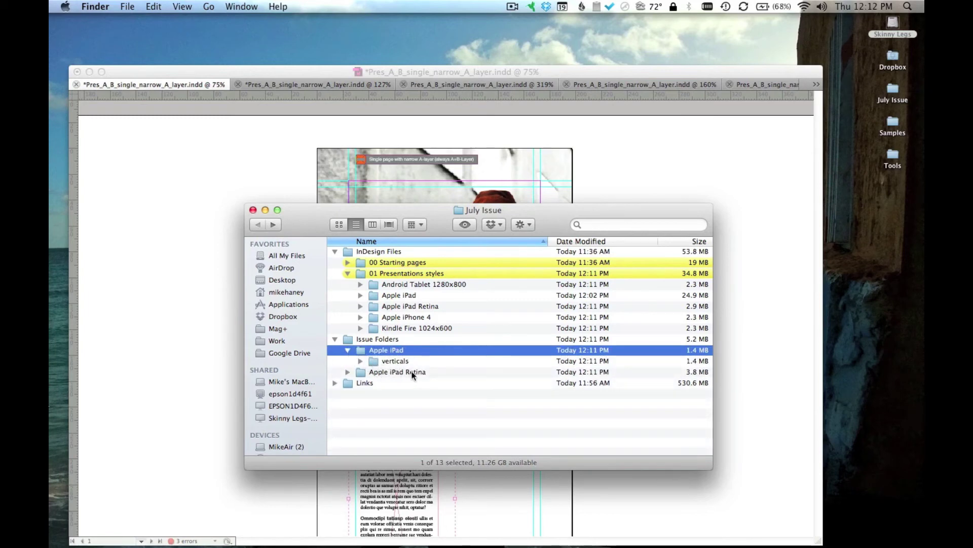
left_click(348, 372)
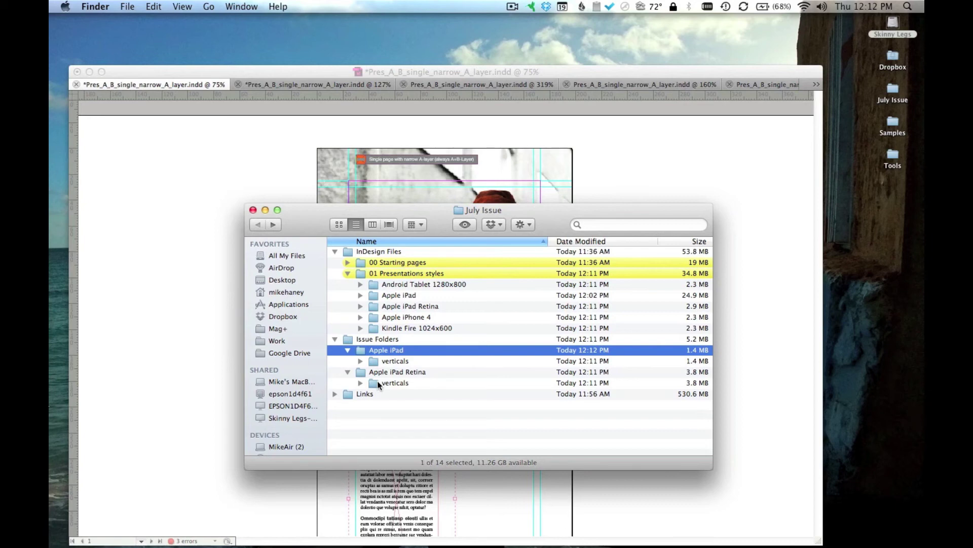
left_click(394, 353)
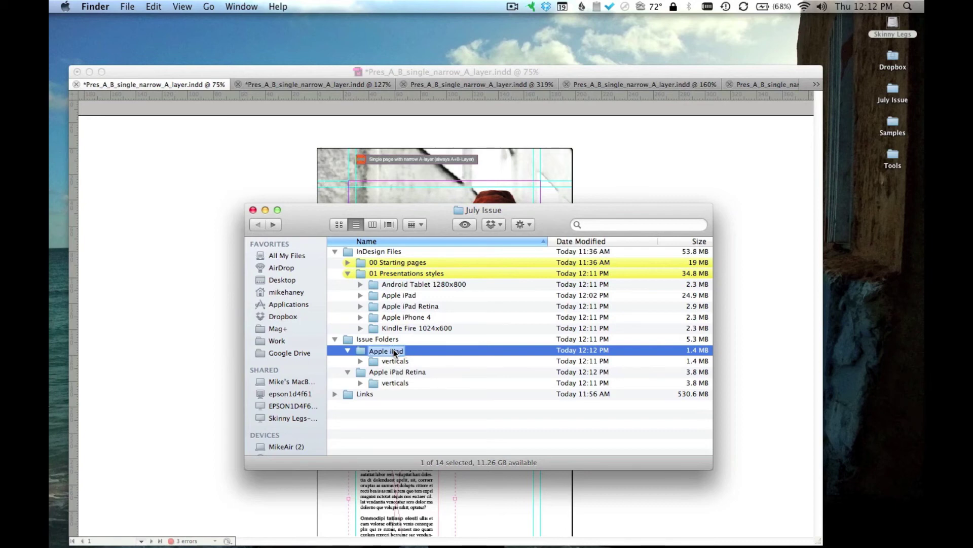
left_click(443, 350)
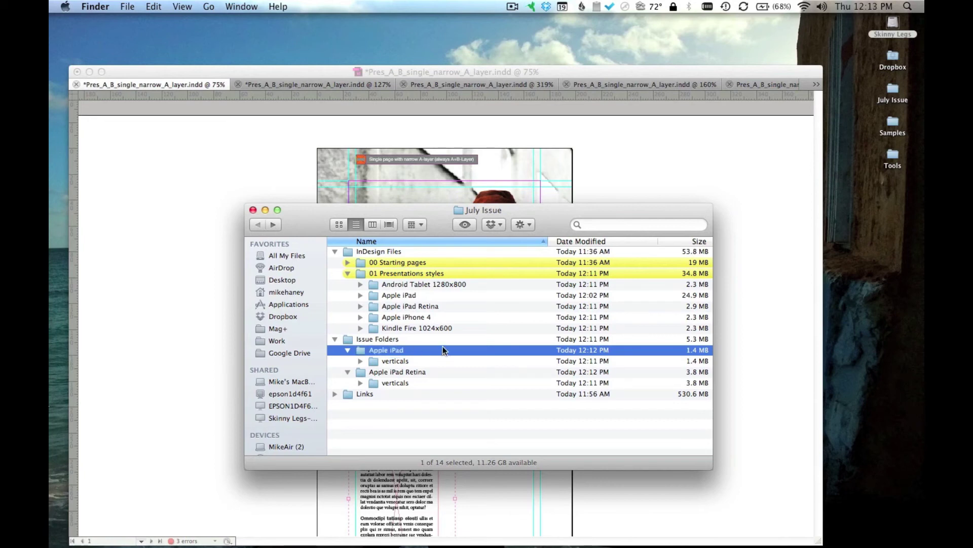
left_click(418, 371)
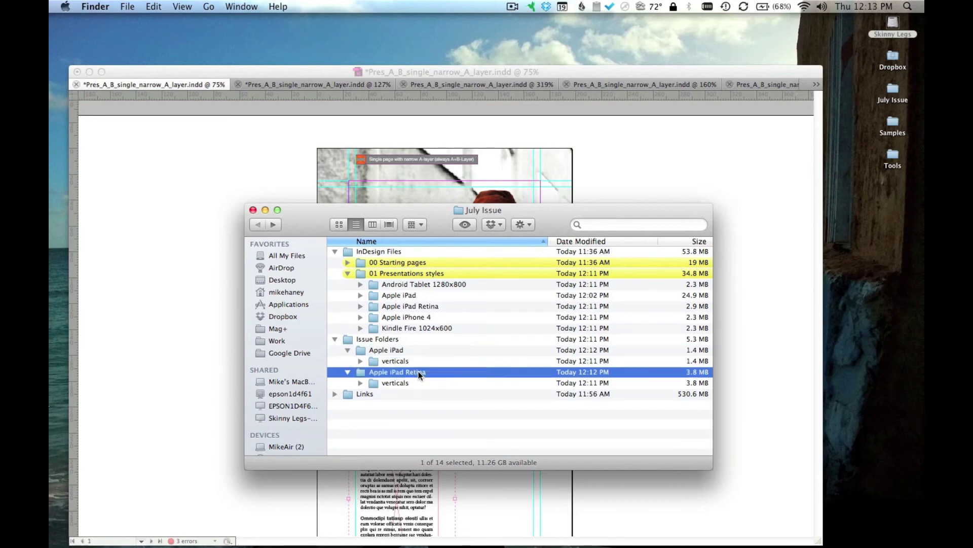
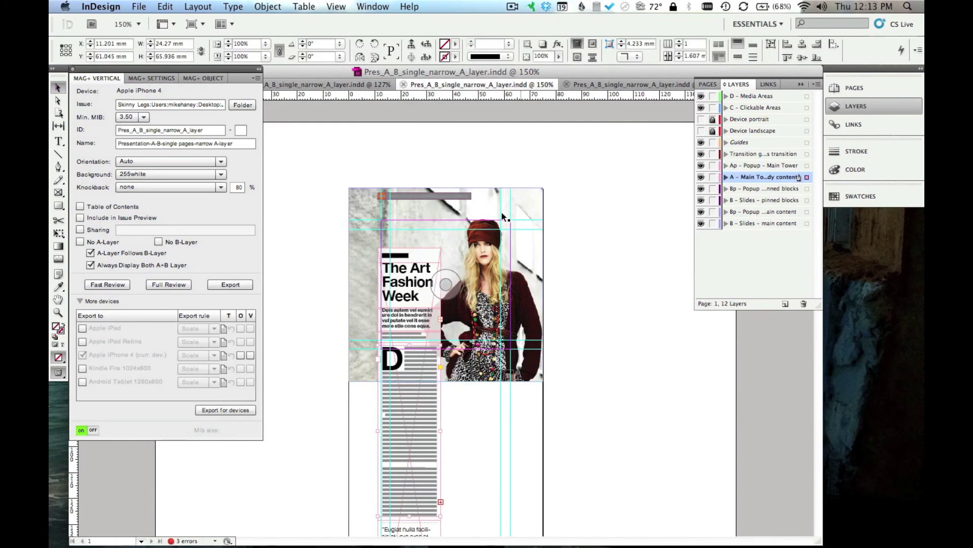
In the Apple iPhone 4 document, preview the Device landscape overlay, hide it, and show the Device portrait layer.
left_click(703, 120)
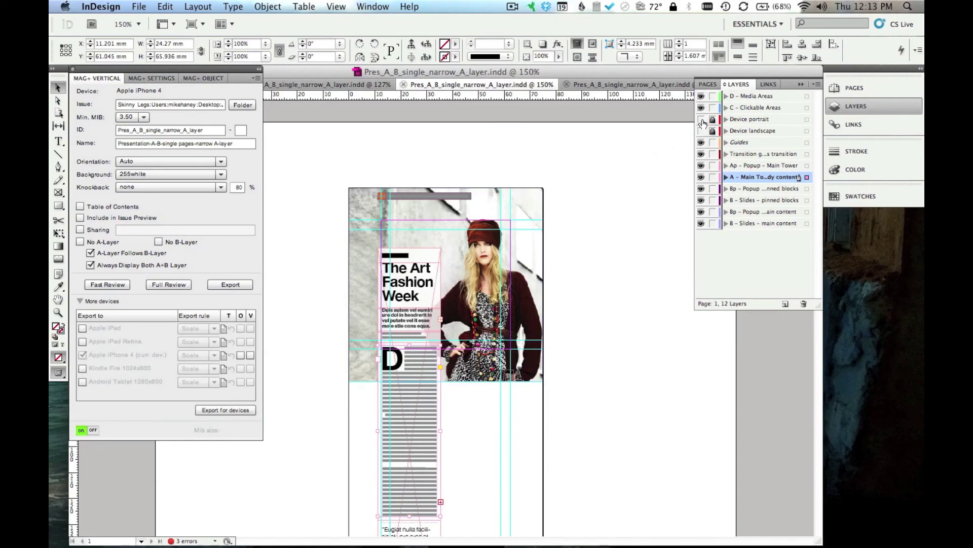
left_click(702, 120)
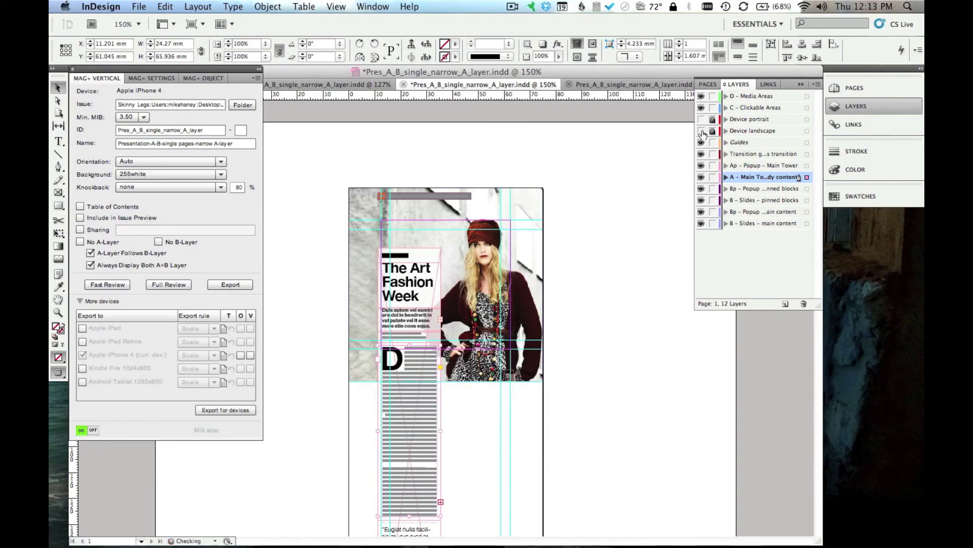
left_click(702, 131)
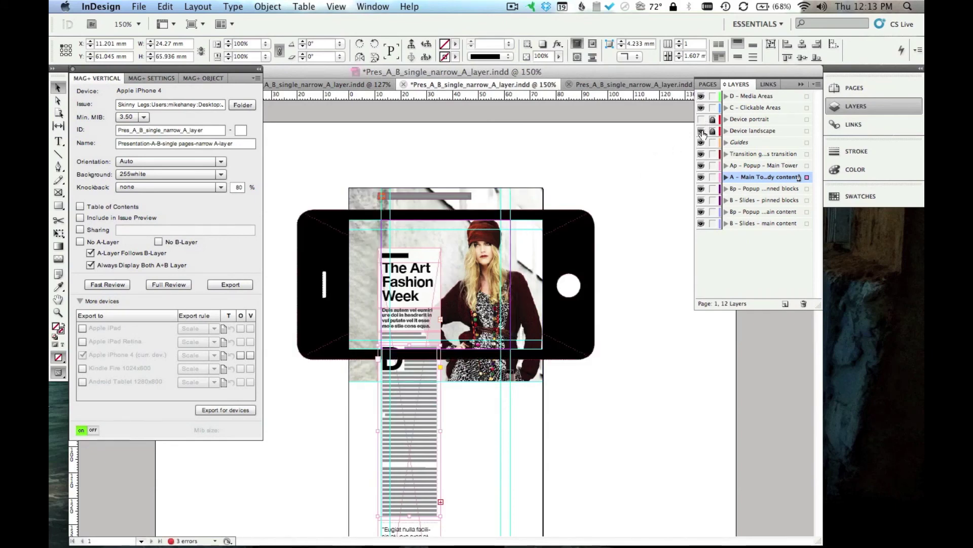
left_click(701, 131)
left_click(702, 119)
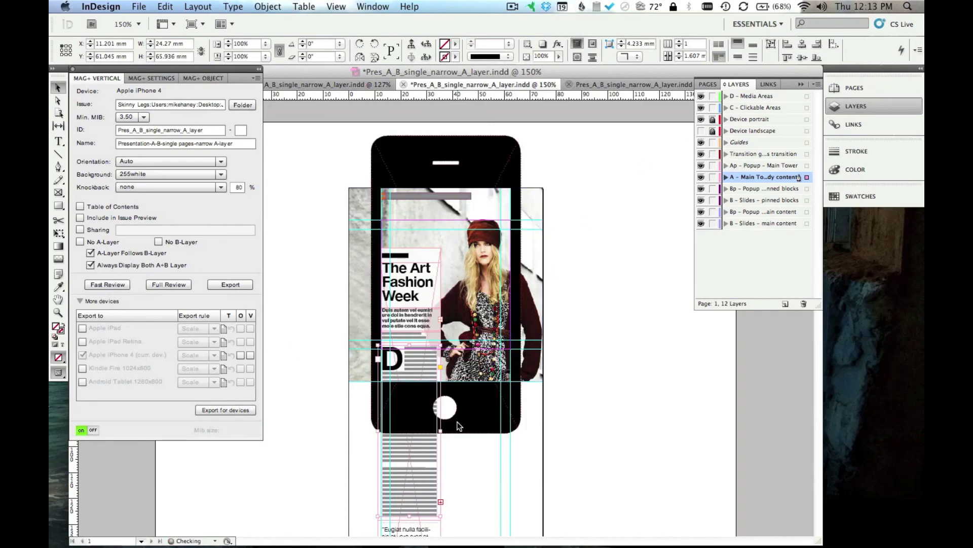
Shift the main text column and the header label slightly to the right so they fit inside the portrait iPhone frame.
left_click(420, 297)
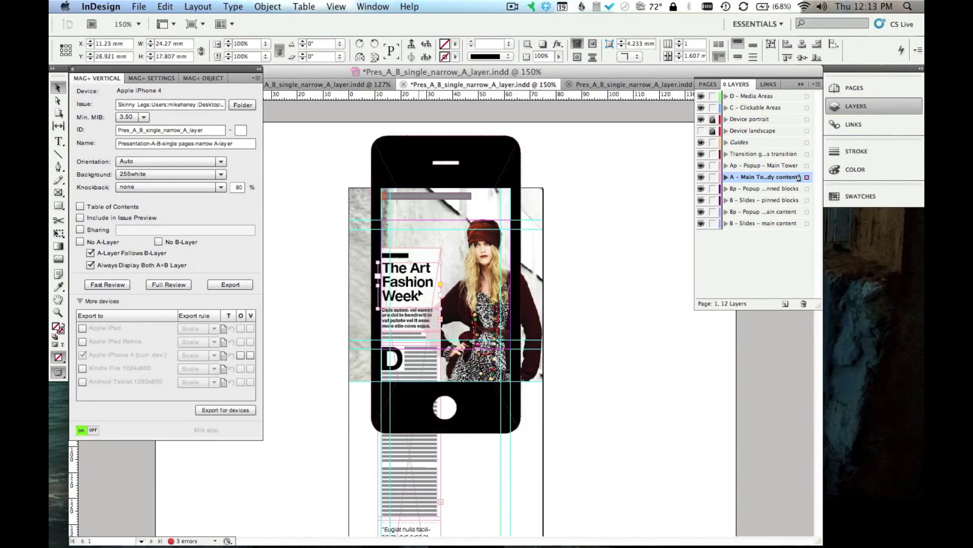
left_click(376, 272)
left_click_drag(410, 277, 424, 277)
left_click_drag(410, 196, 416, 196)
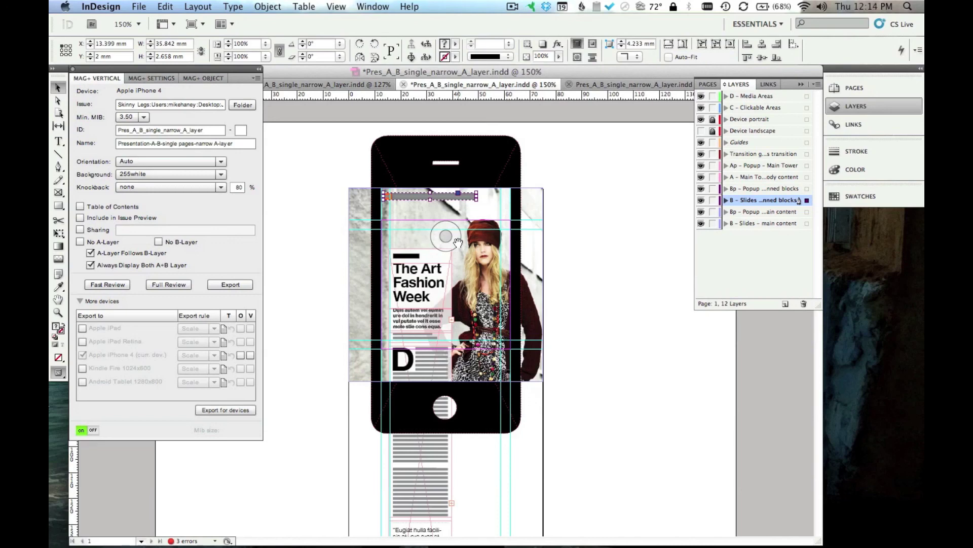
Check the Kindle Fire 1024x600 document with its Device bezel layer, and view the Android Tablet 1280x800 document.
left_click(591, 84)
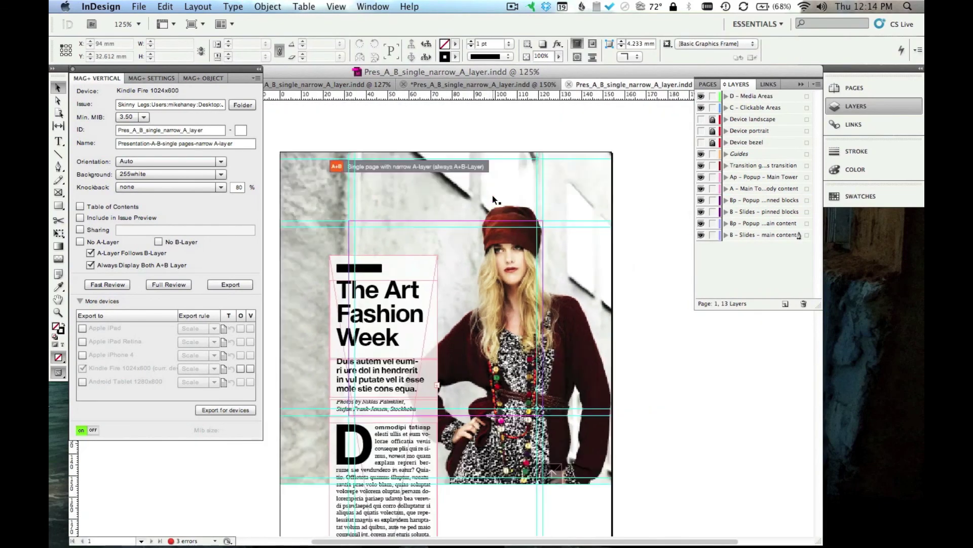
left_click(702, 142)
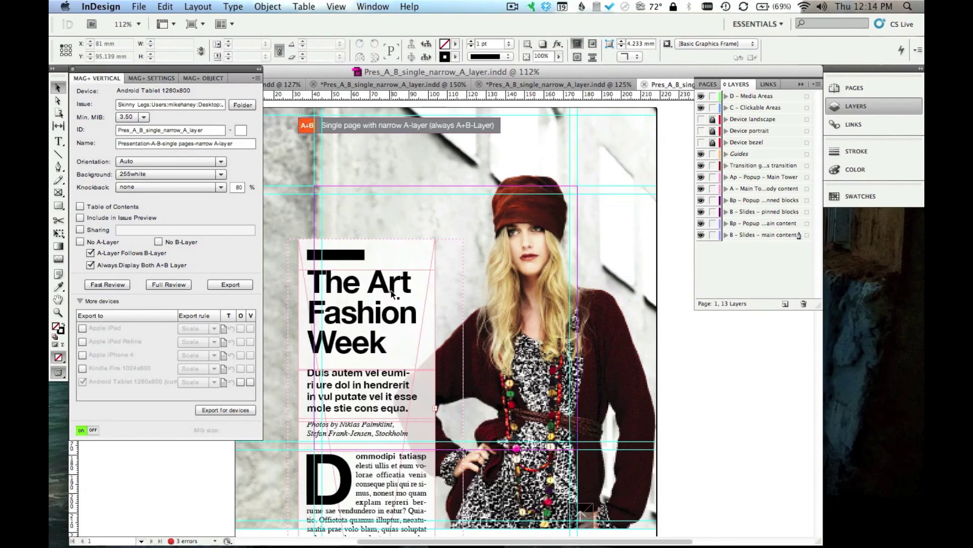
left_click(445, 317)
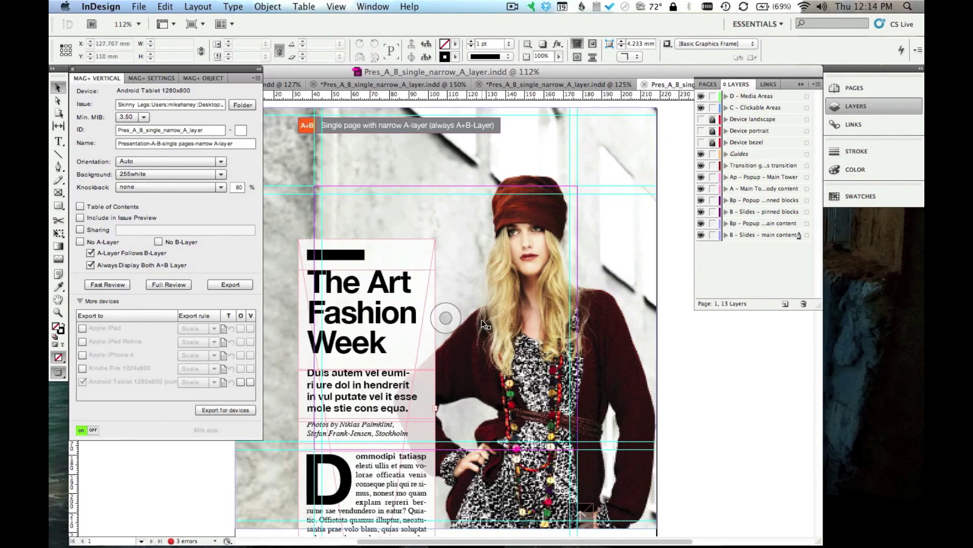